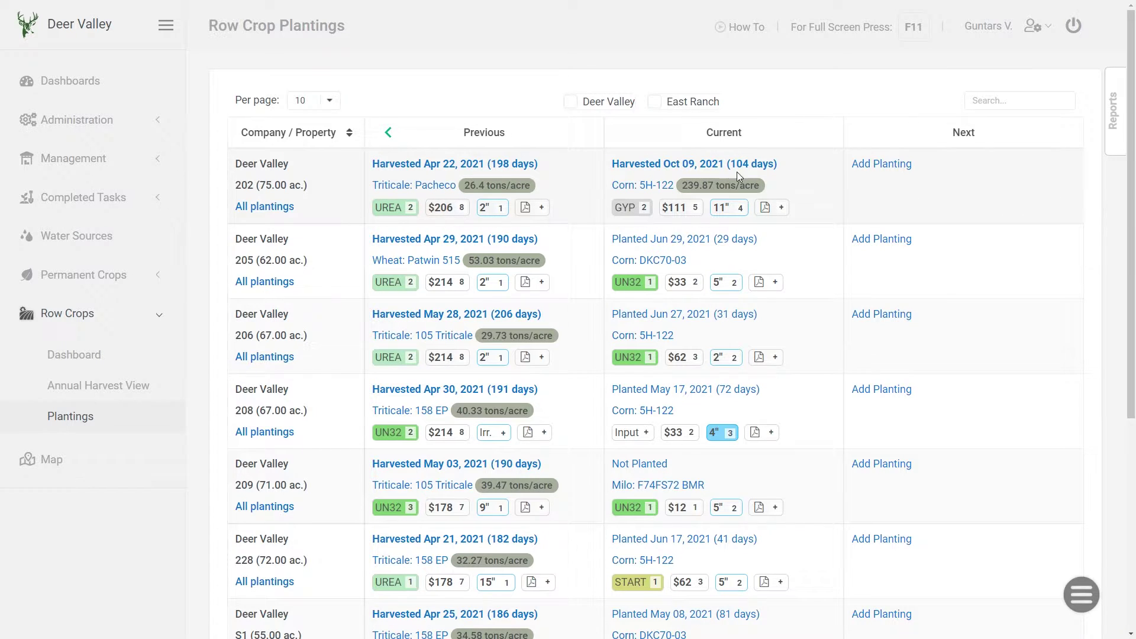
Start a next planting for field 202 with crop Triticale and variety 158 EP.
{"action": "left_click", "coordinate": [868, 171]}
{"action": "left_click", "coordinate": [225, 548]}
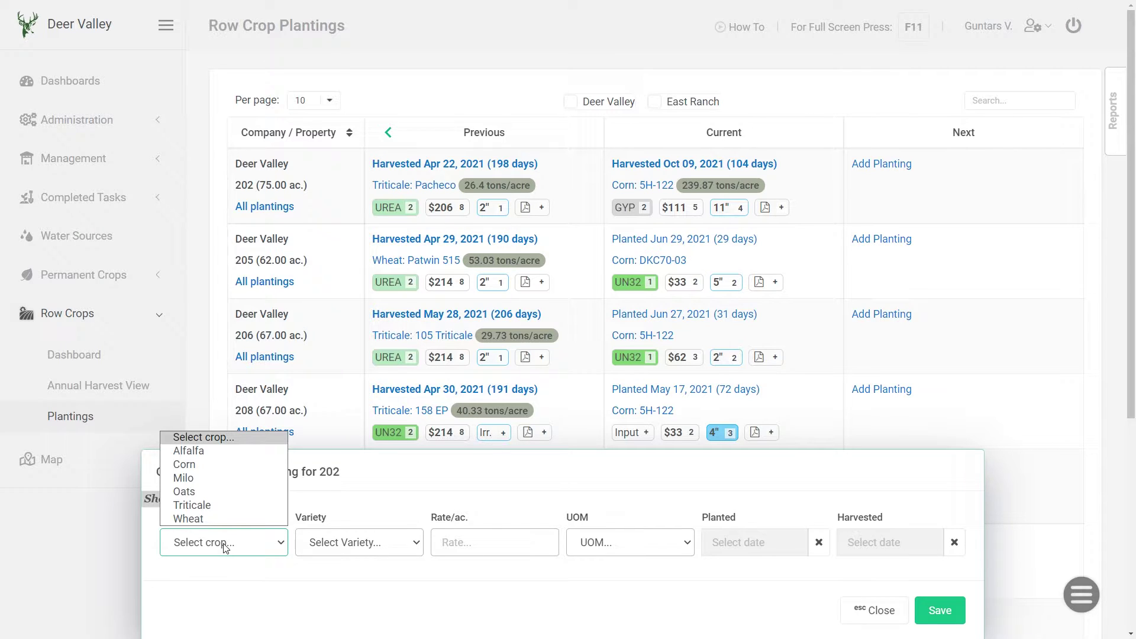
{"action": "left_click", "coordinate": [204, 510]}
{"action": "left_click", "coordinate": [332, 541]}
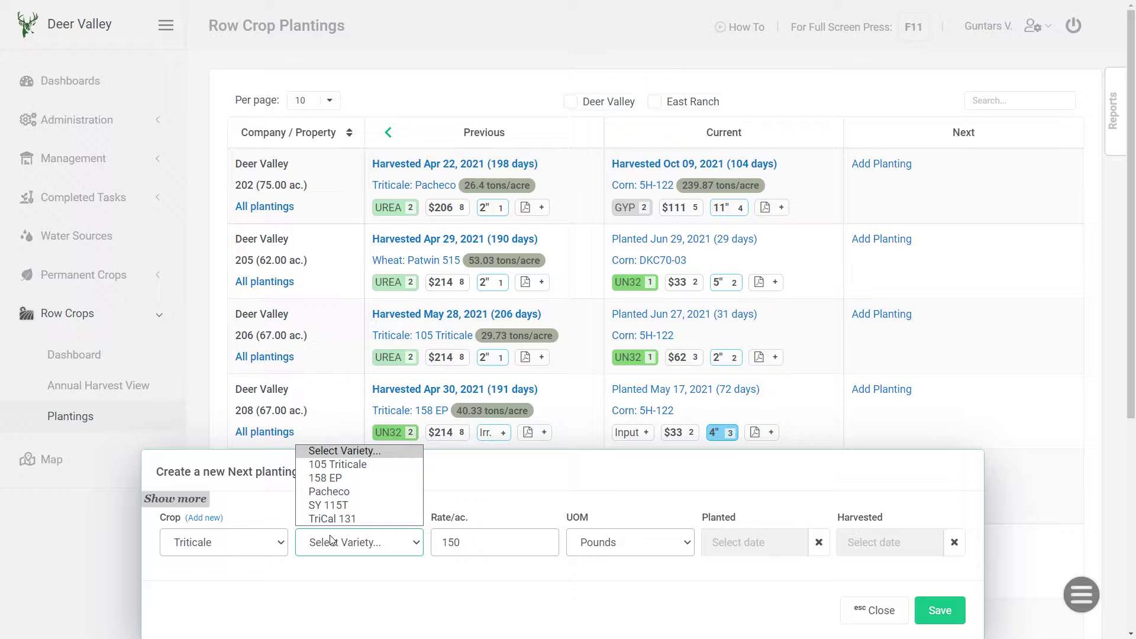
{"action": "left_click", "coordinate": [315, 479]}
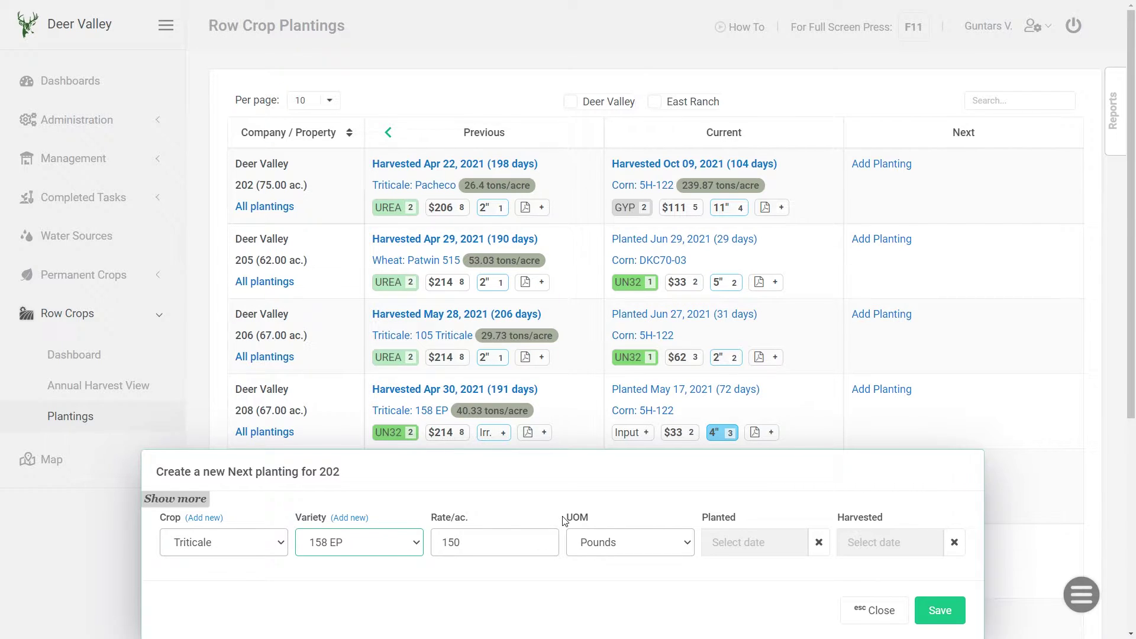
Save field 202's Triticale 158 EP planting and bring up the batch actions menu.
{"action": "left_click", "coordinate": [944, 615]}
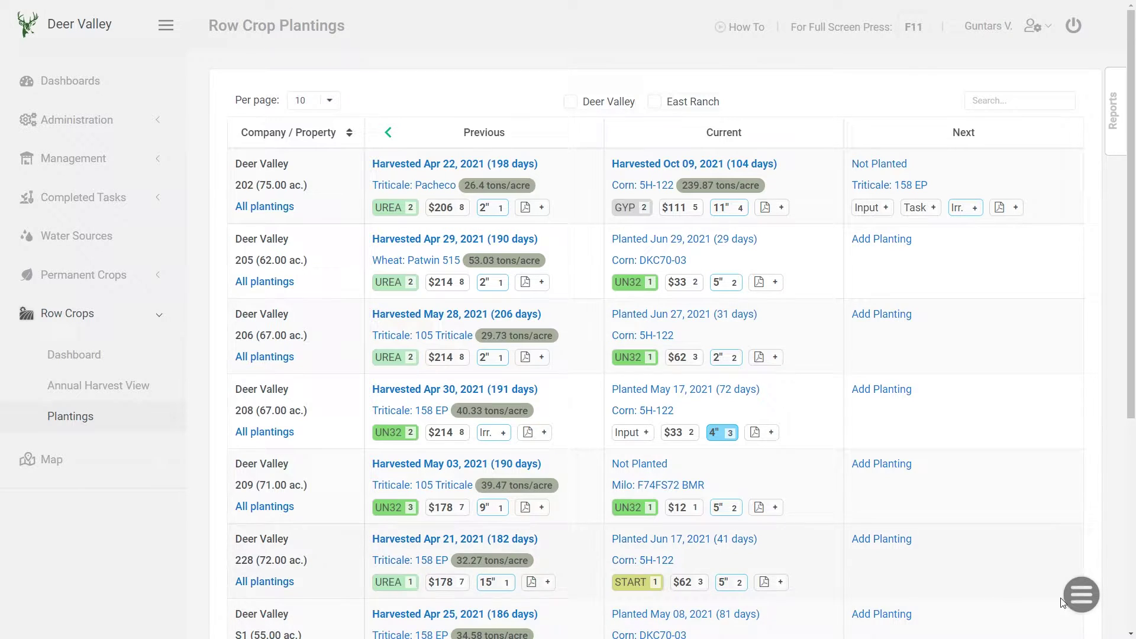
{"action": "mouse_move", "coordinate": [1080, 595]}
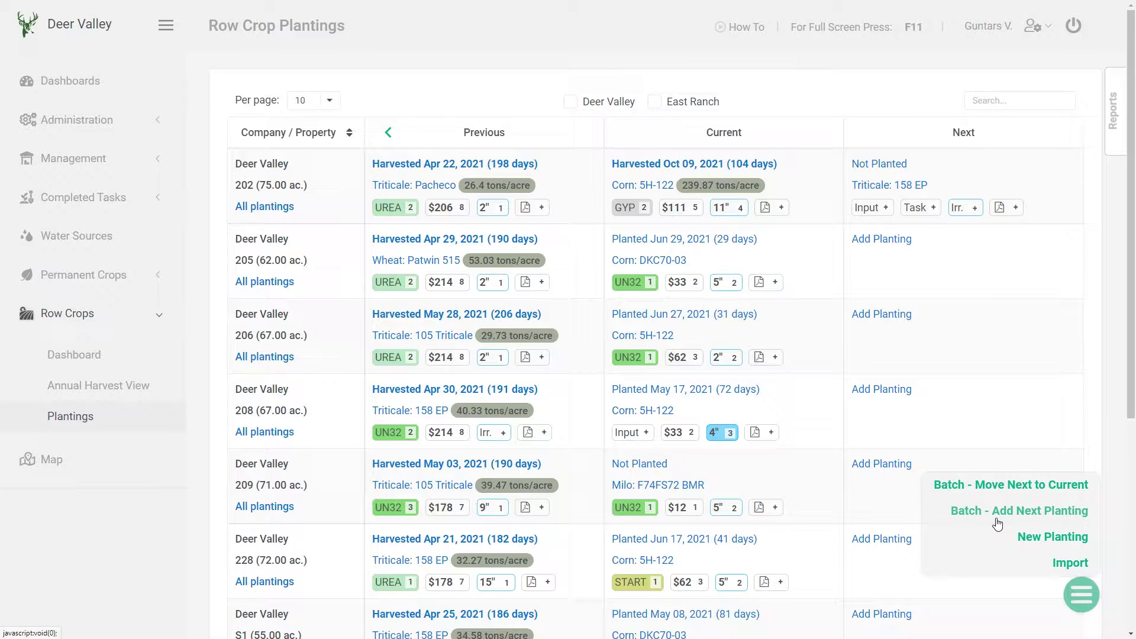
Start a batch next planting and select Deer Valley fields 206, 208, 209, 228 and S1.
{"action": "left_click", "coordinate": [1029, 518]}
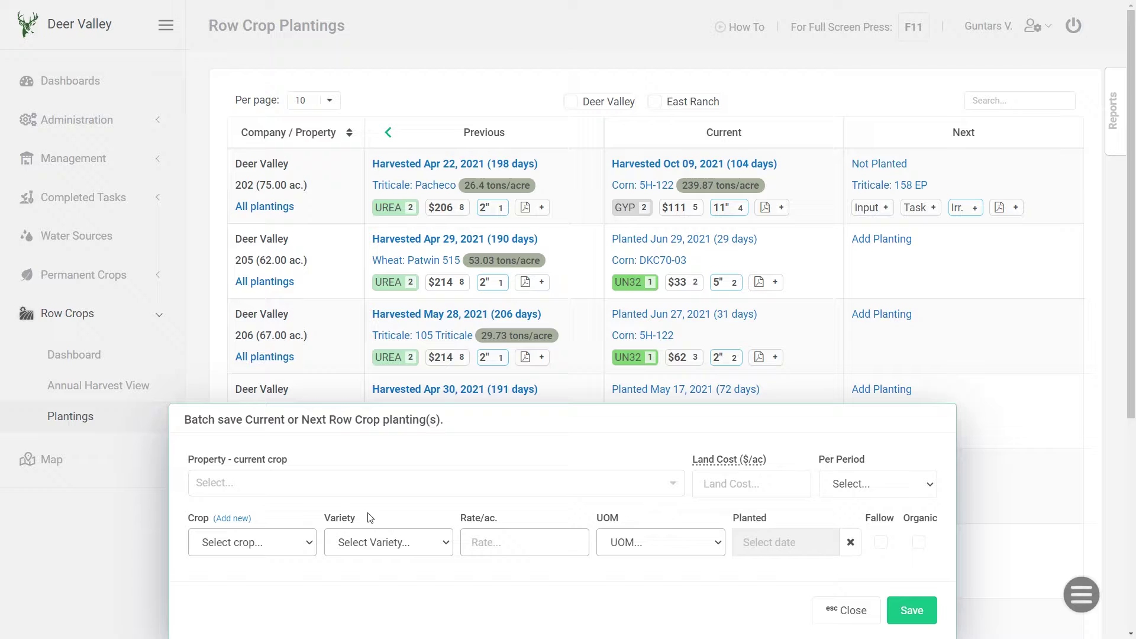
{"action": "left_click", "coordinate": [240, 491]}
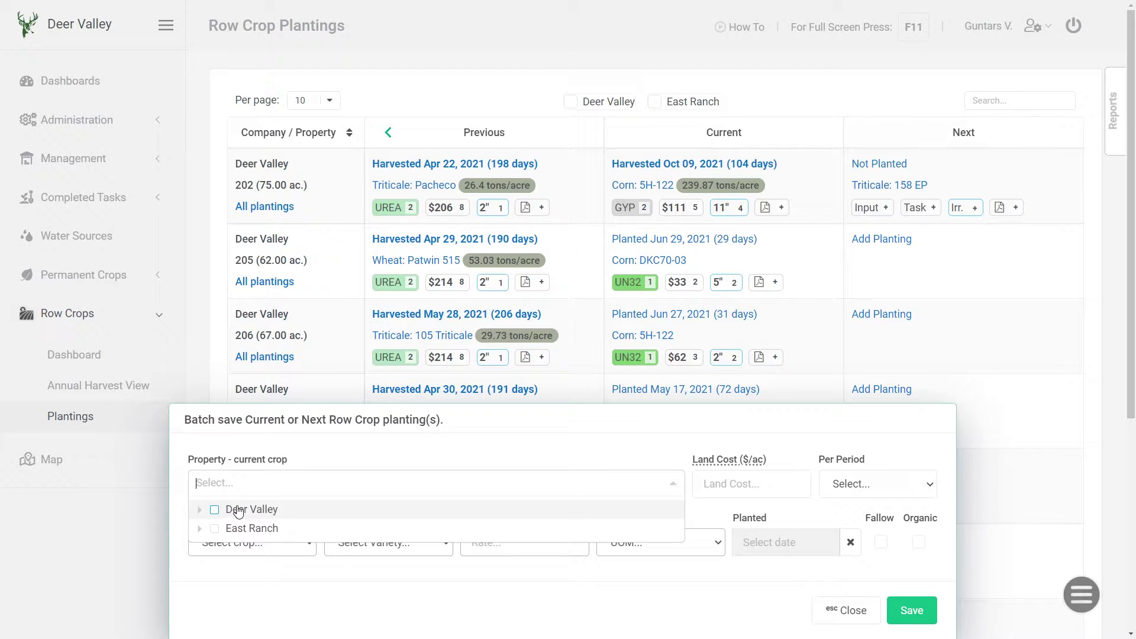
{"action": "left_click", "coordinate": [199, 510]}
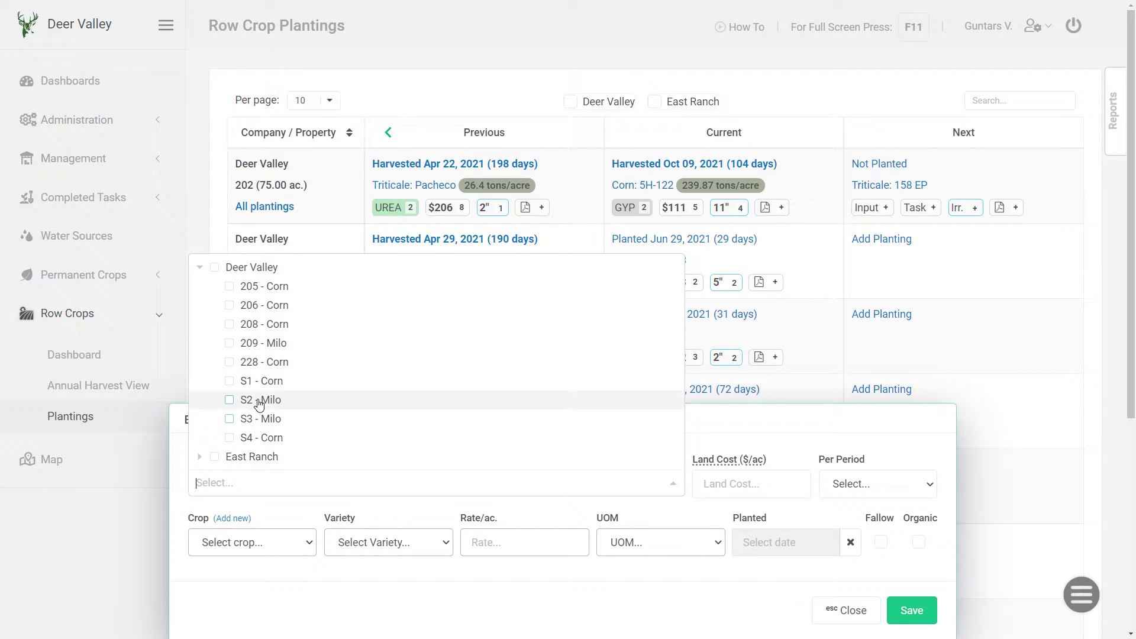
{"action": "left_click", "coordinate": [260, 305]}
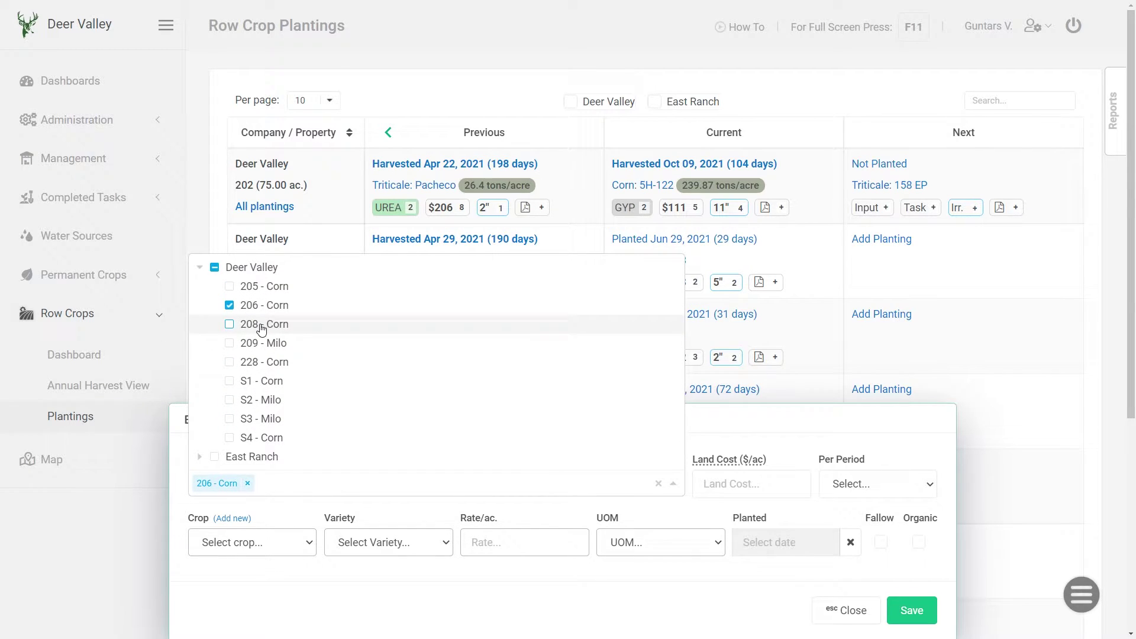
{"action": "left_click", "coordinate": [261, 324]}
{"action": "left_click", "coordinate": [263, 345]}
{"action": "left_click", "coordinate": [261, 363]}
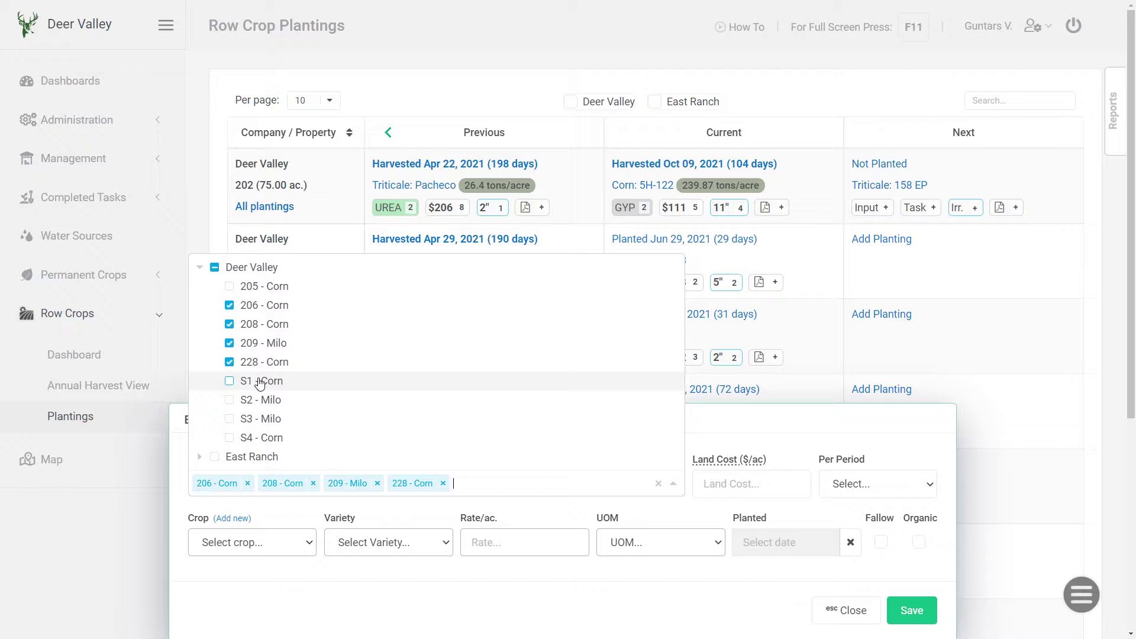
{"action": "left_click", "coordinate": [260, 383]}
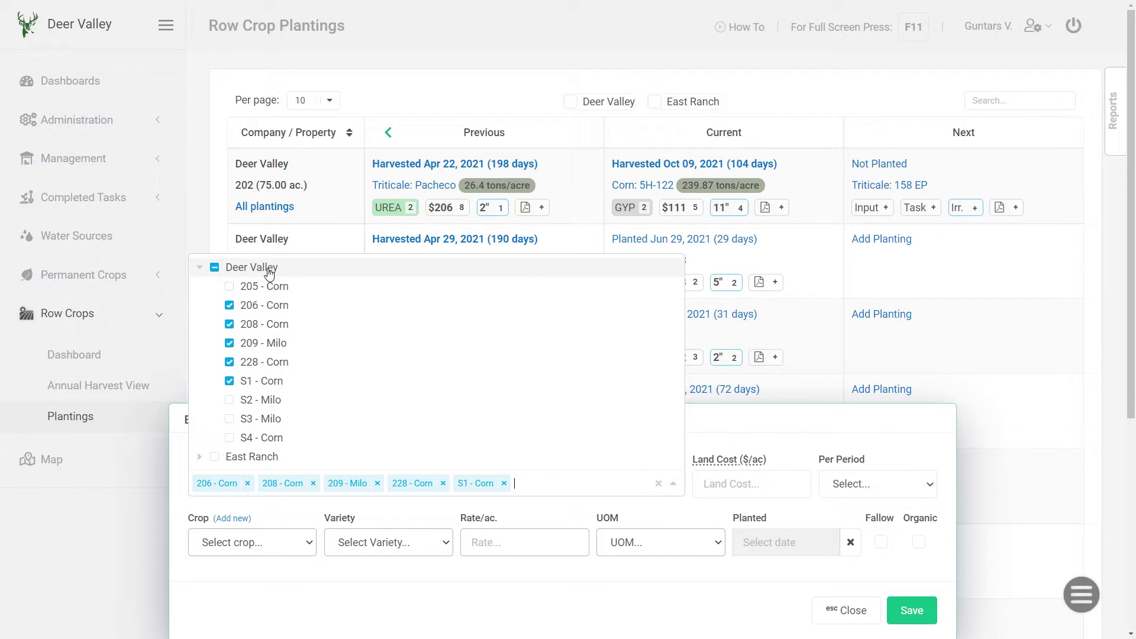
Add East Ranch fields 214, 215 and 219 to the batch.
{"action": "left_click", "coordinate": [199, 456]}
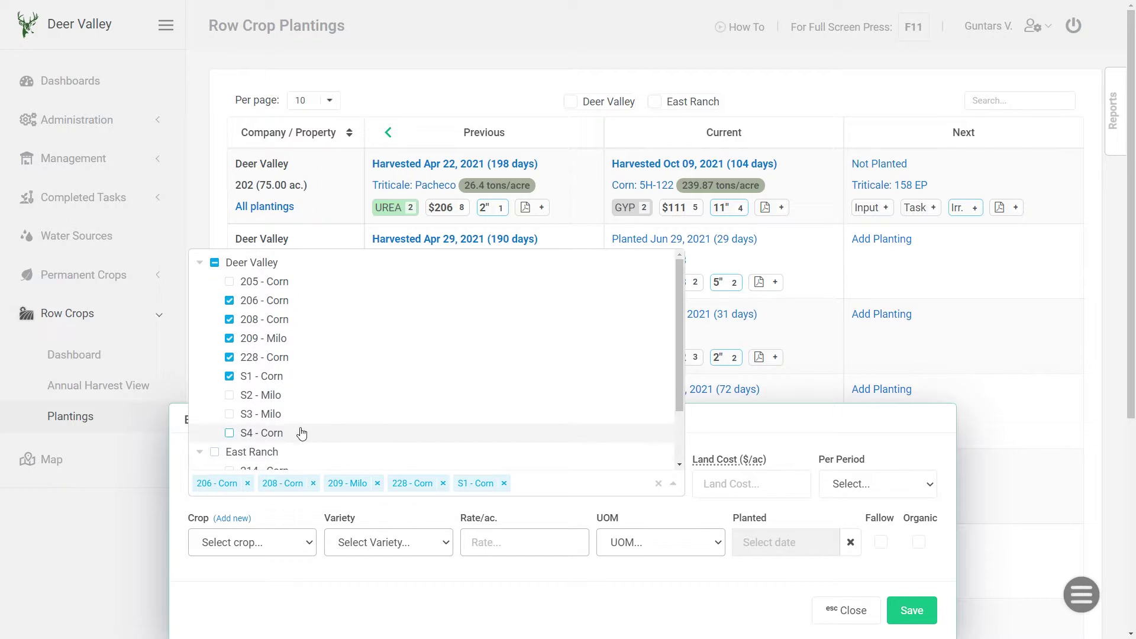
{"action": "scroll", "coordinate": [295, 429], "scroll_direction": "down", "scroll_amount": 3}
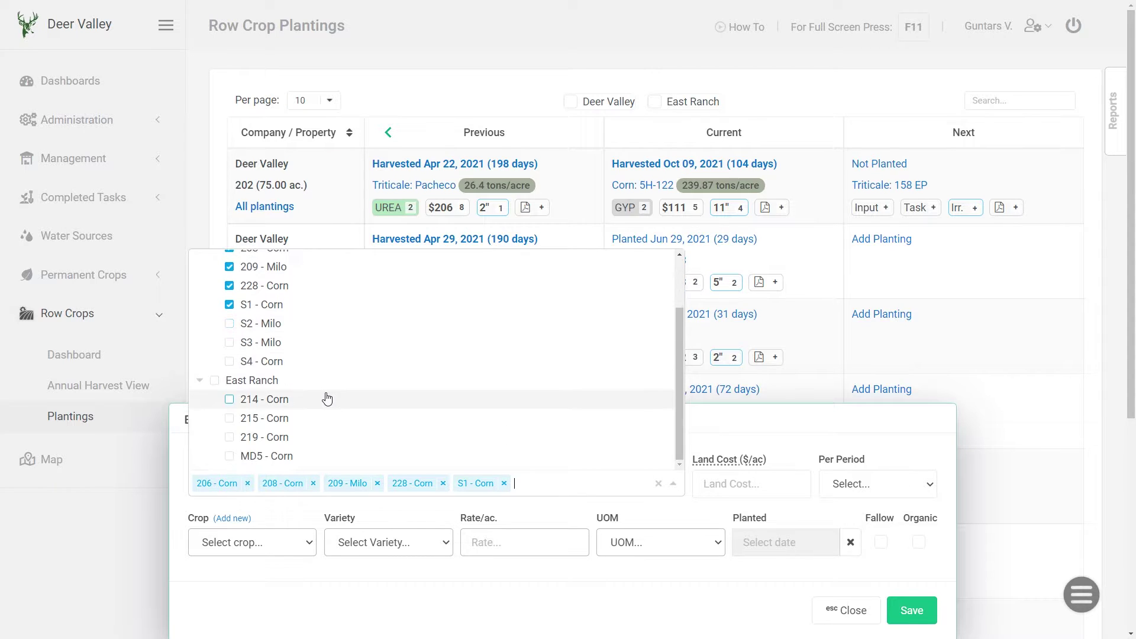
{"action": "left_click", "coordinate": [266, 401]}
{"action": "left_click", "coordinate": [265, 418]}
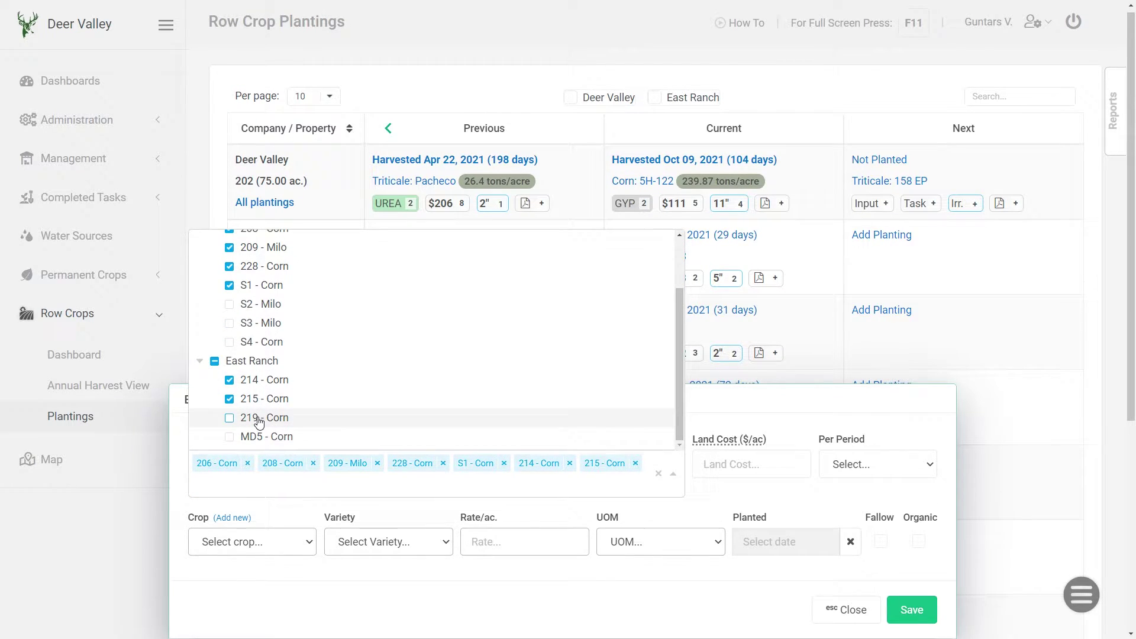
{"action": "left_click", "coordinate": [260, 418]}
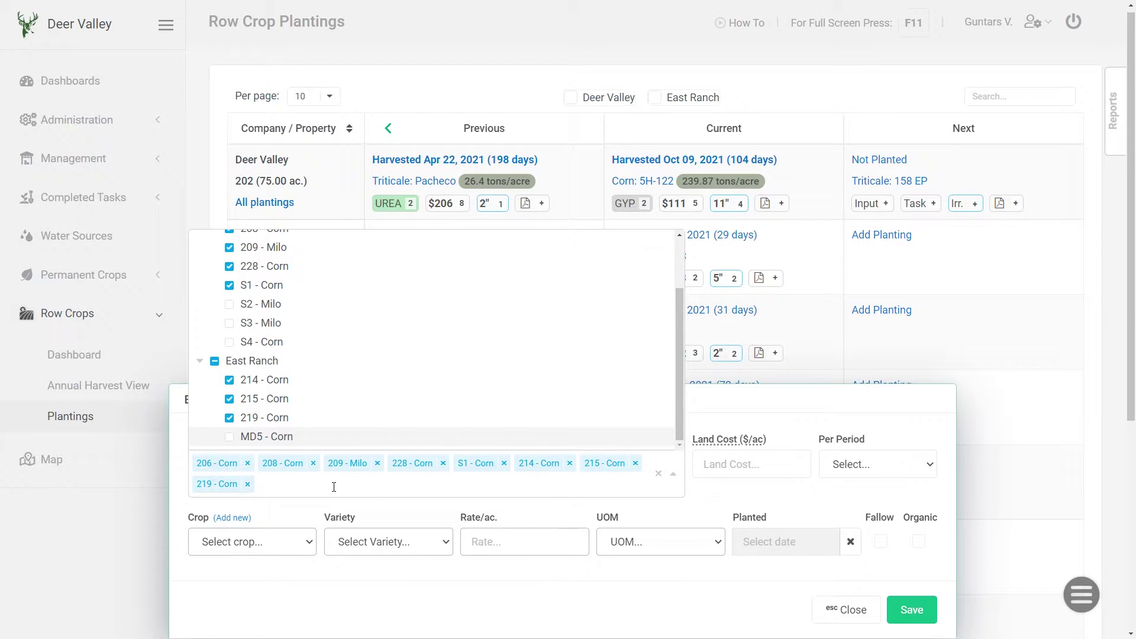
Set the batch crop to Triticale with variety Pacheco and save the eight plantings.
{"action": "left_click", "coordinate": [723, 408]}
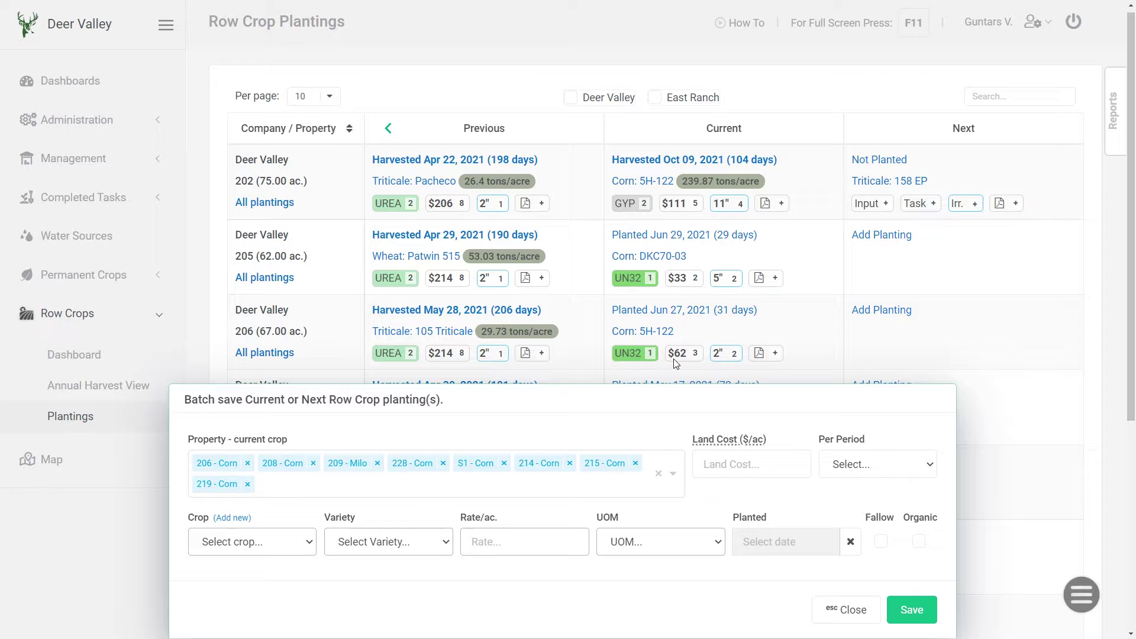
{"action": "left_click", "coordinate": [241, 543]}
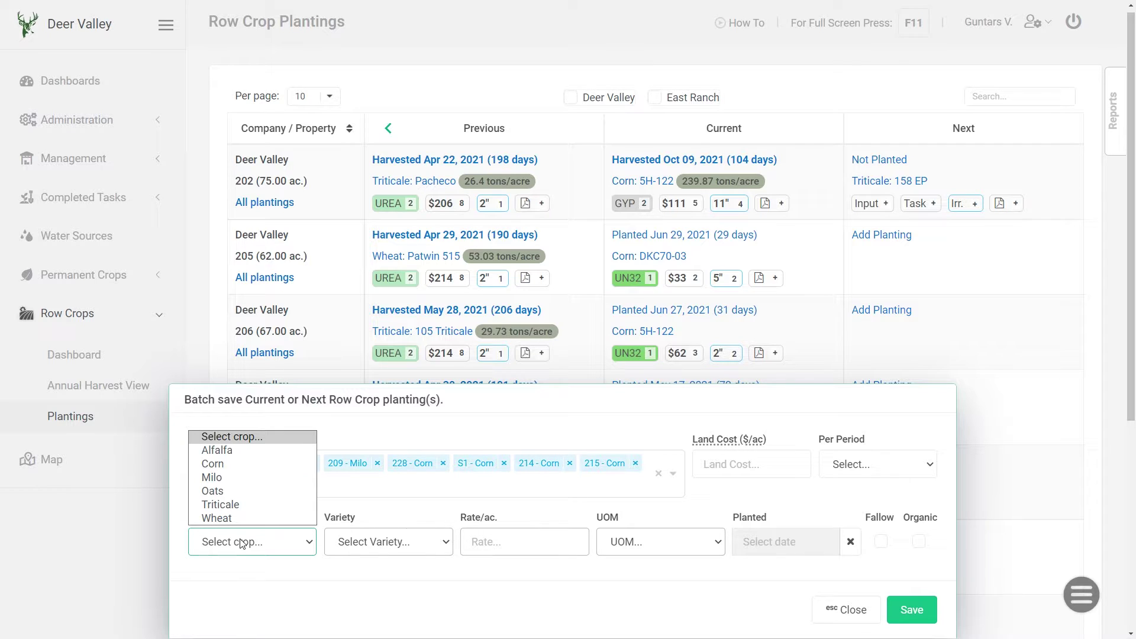
{"action": "left_click", "coordinate": [239, 505]}
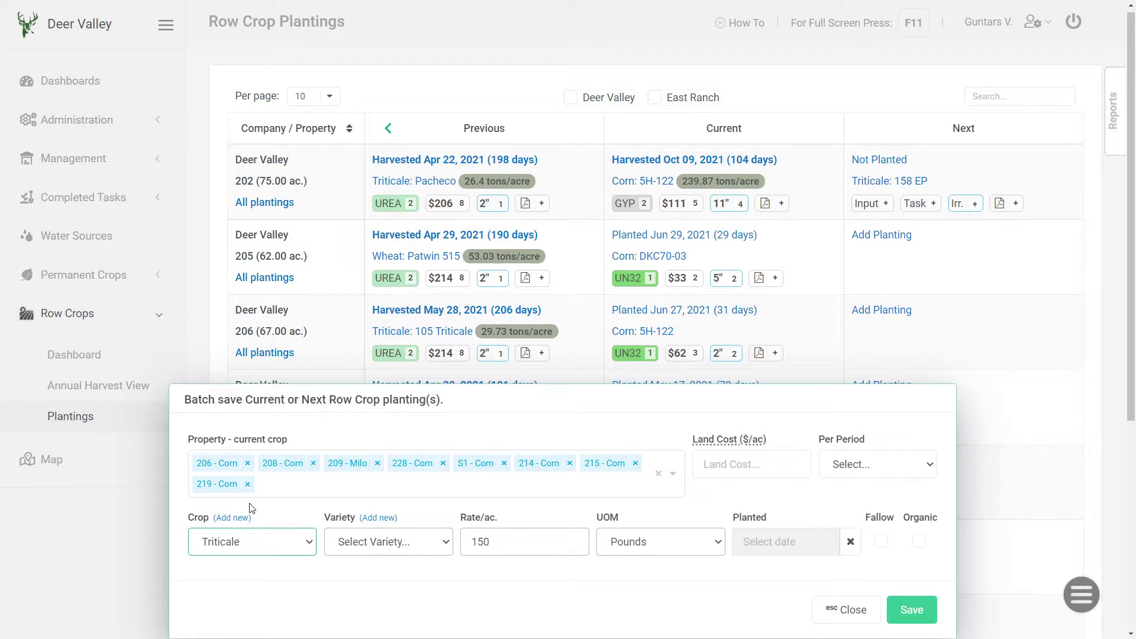
{"action": "left_click", "coordinate": [364, 546]}
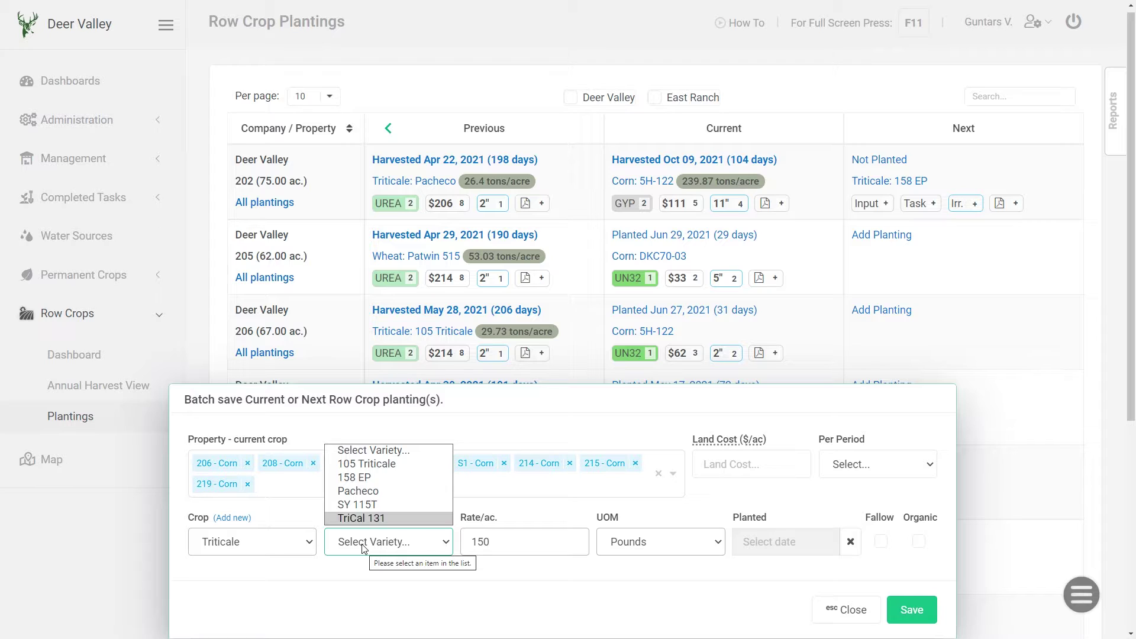
{"action": "left_click", "coordinate": [358, 491]}
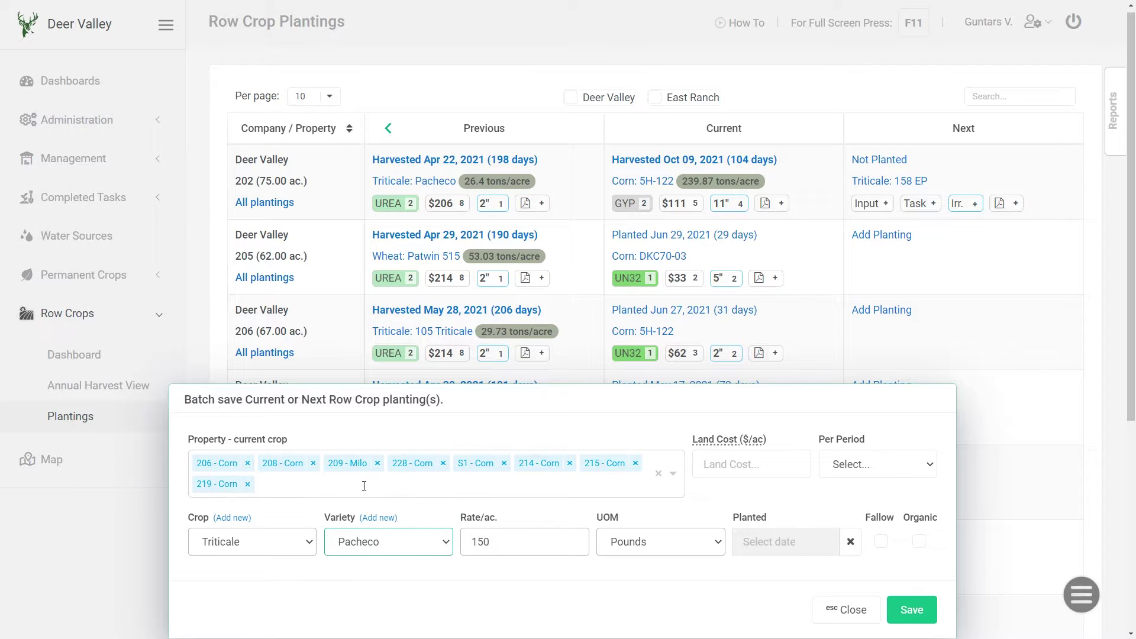
{"action": "left_click", "coordinate": [910, 608]}
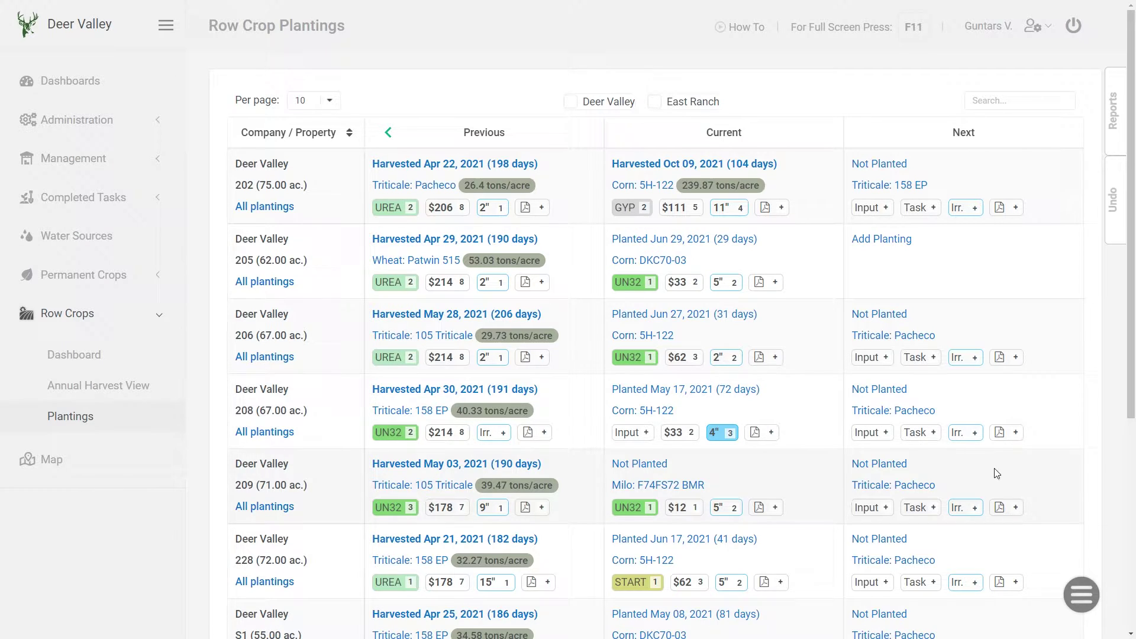
Start another batch next planting covering the Deer Valley and East Ranch fields.
{"action": "mouse_move", "coordinate": [1000, 474]}
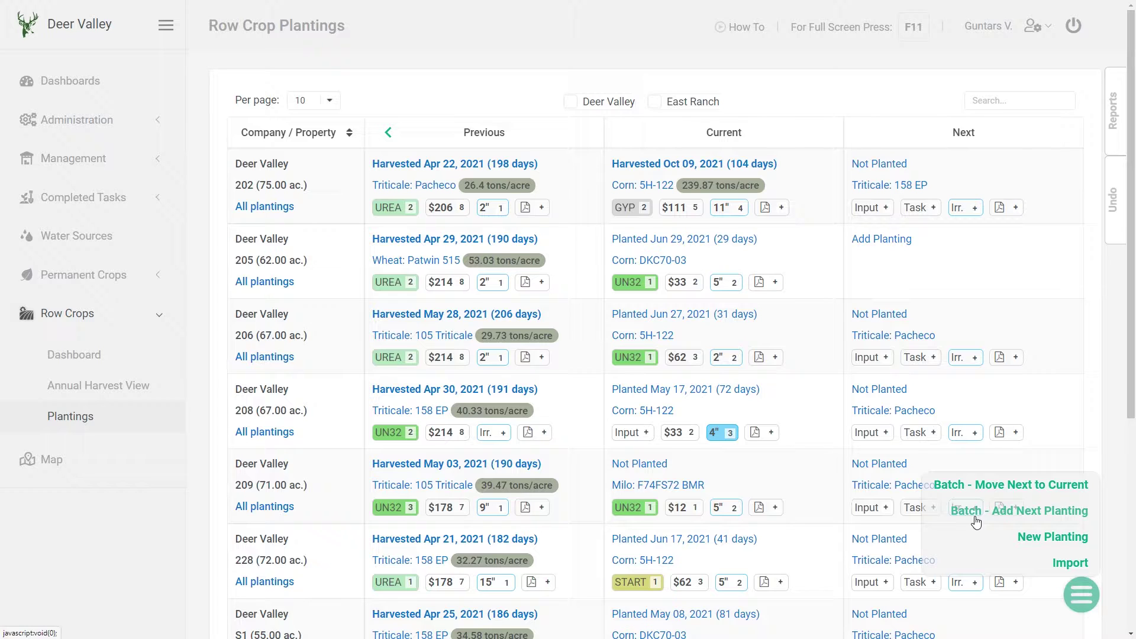
{"action": "left_click", "coordinate": [1029, 512]}
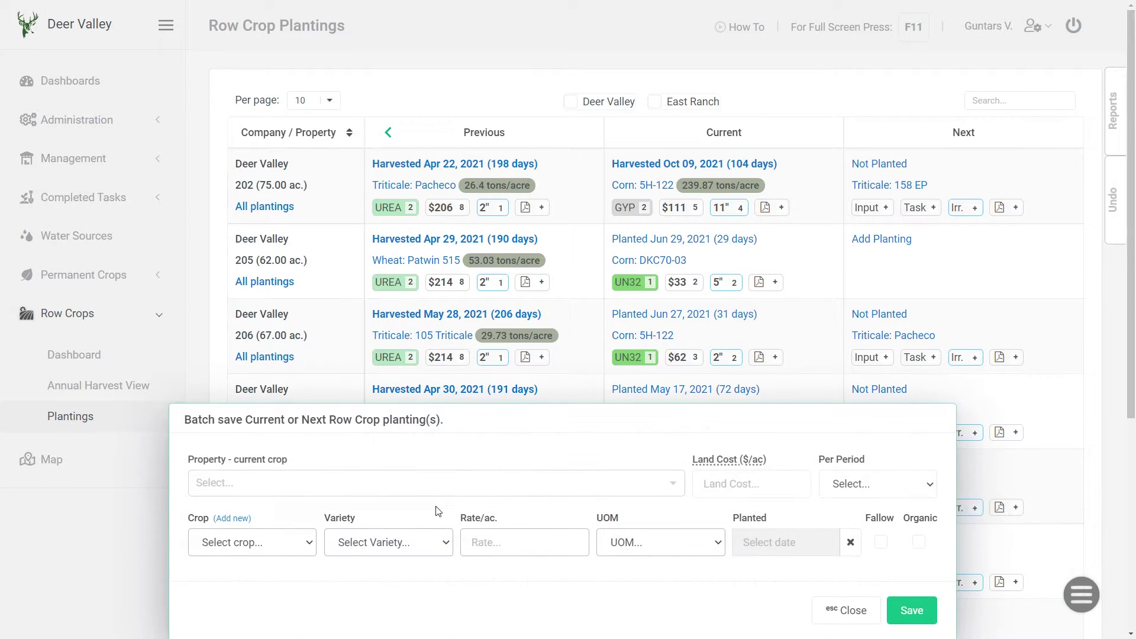
{"action": "left_click", "coordinate": [356, 484]}
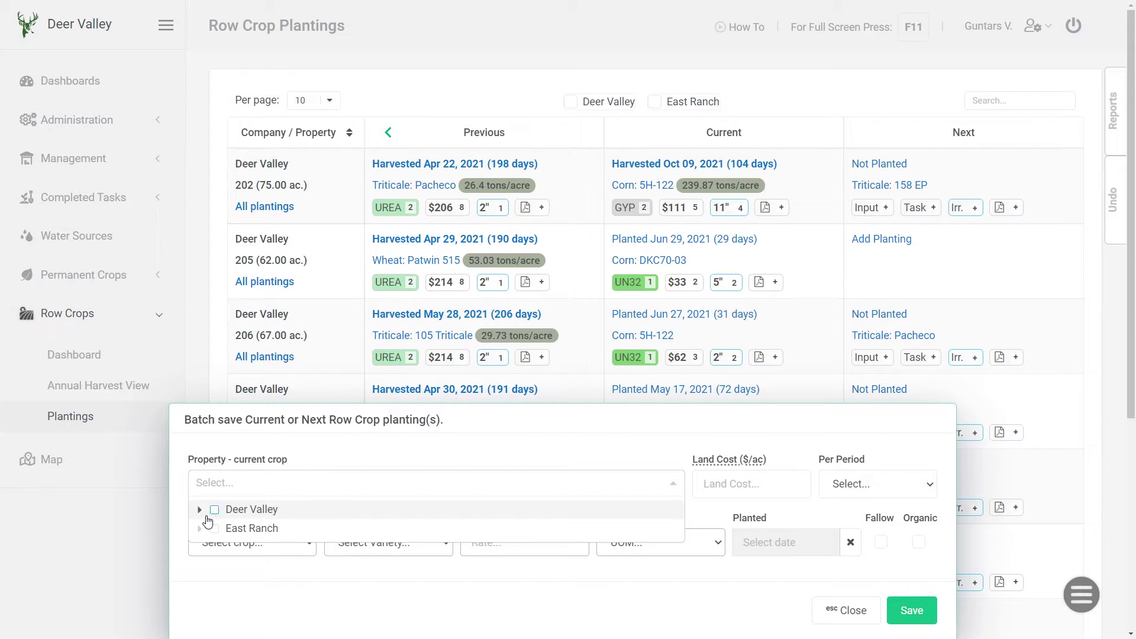
{"action": "left_click", "coordinate": [214, 510]}
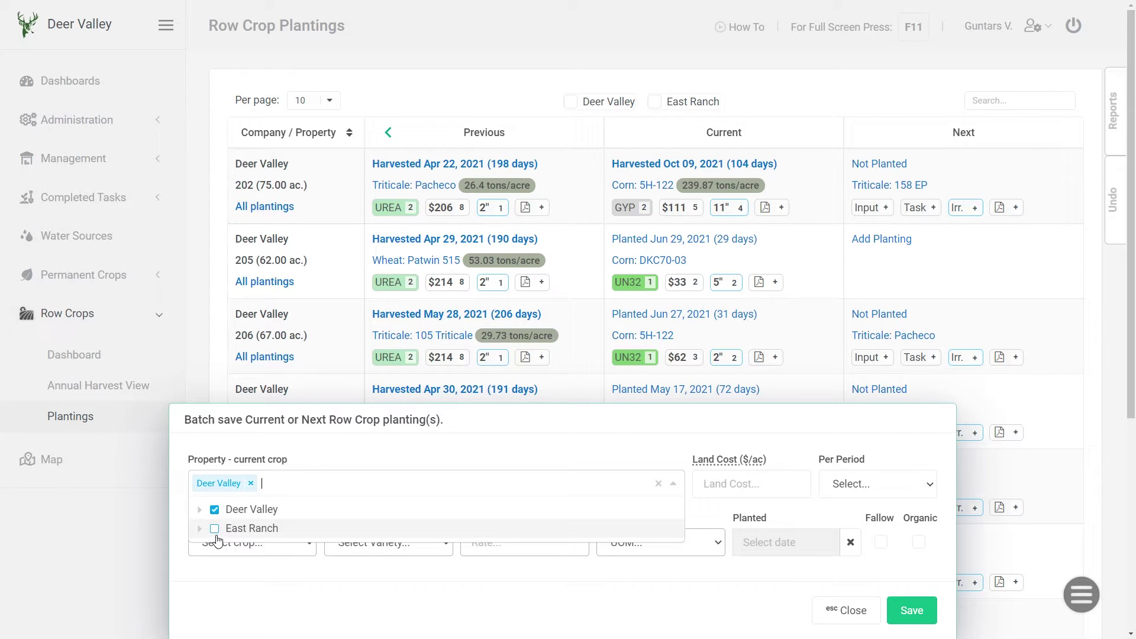
{"action": "left_click", "coordinate": [214, 528]}
{"action": "left_click", "coordinate": [199, 510]}
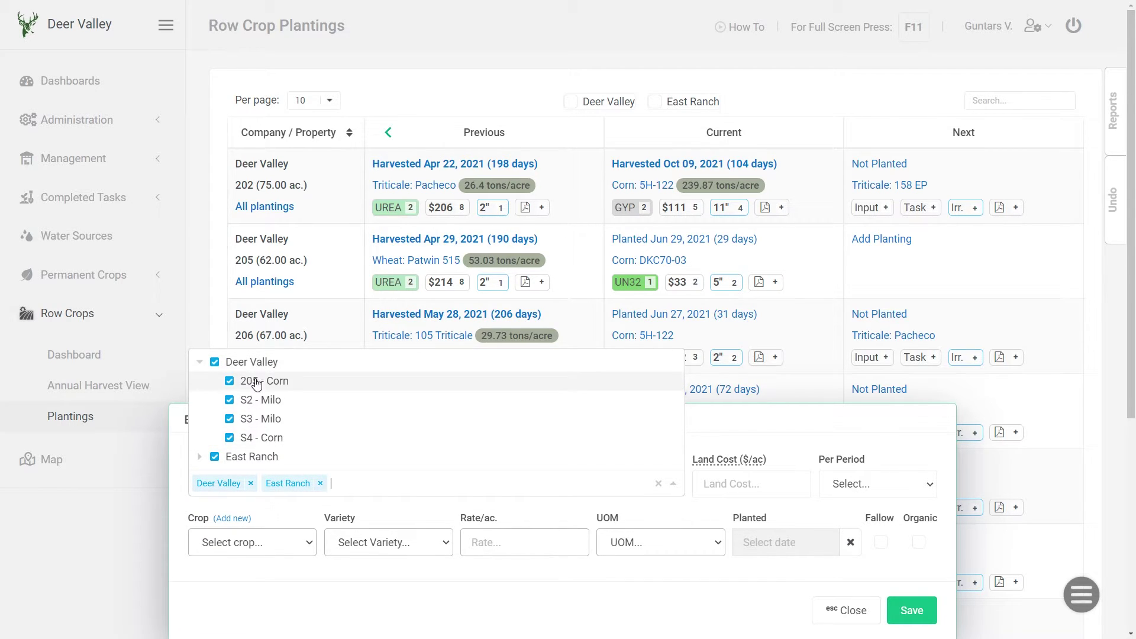
{"action": "left_click", "coordinate": [357, 589]}
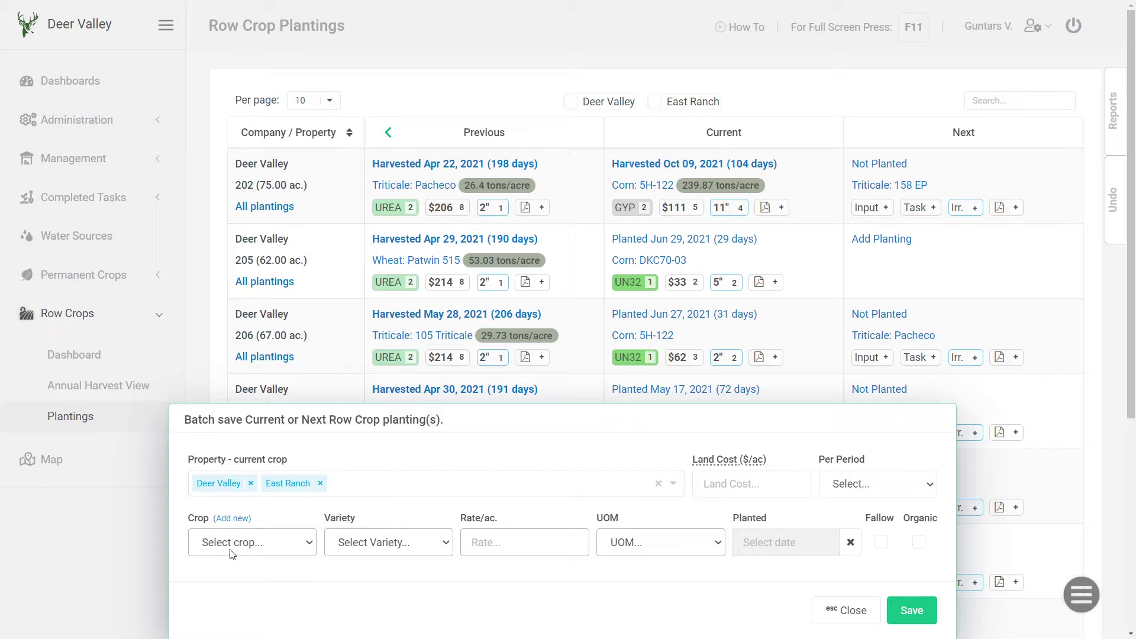
Set the batch to Wheat Summit 515 at 200 pounds per acre and save.
{"action": "left_click", "coordinate": [234, 542]}
{"action": "left_click", "coordinate": [228, 519]}
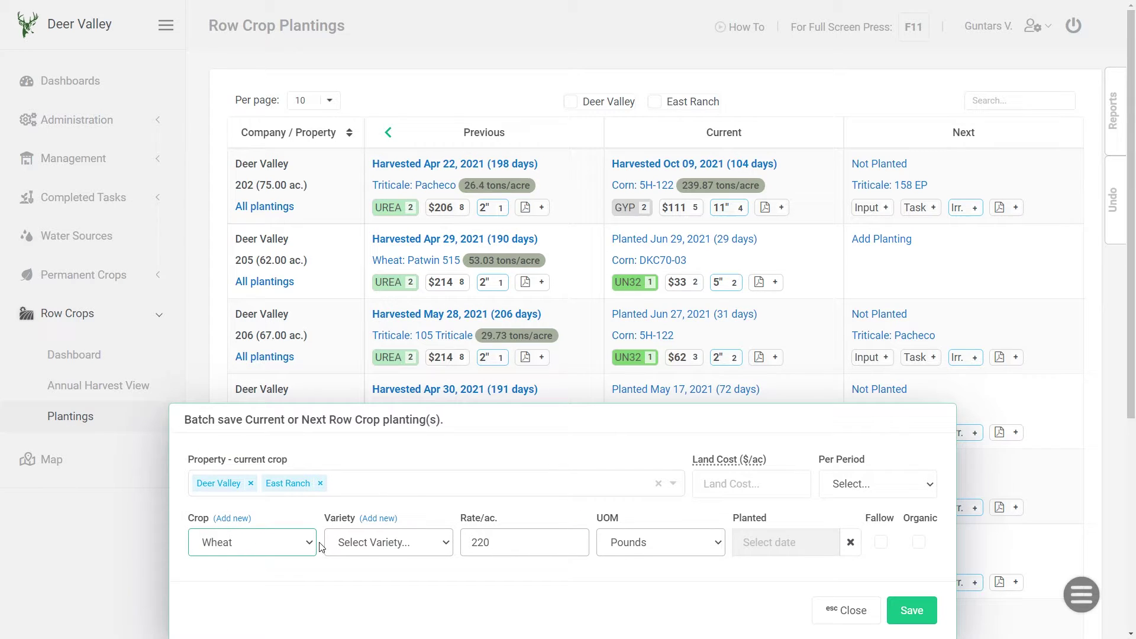
{"action": "left_click", "coordinate": [349, 542]}
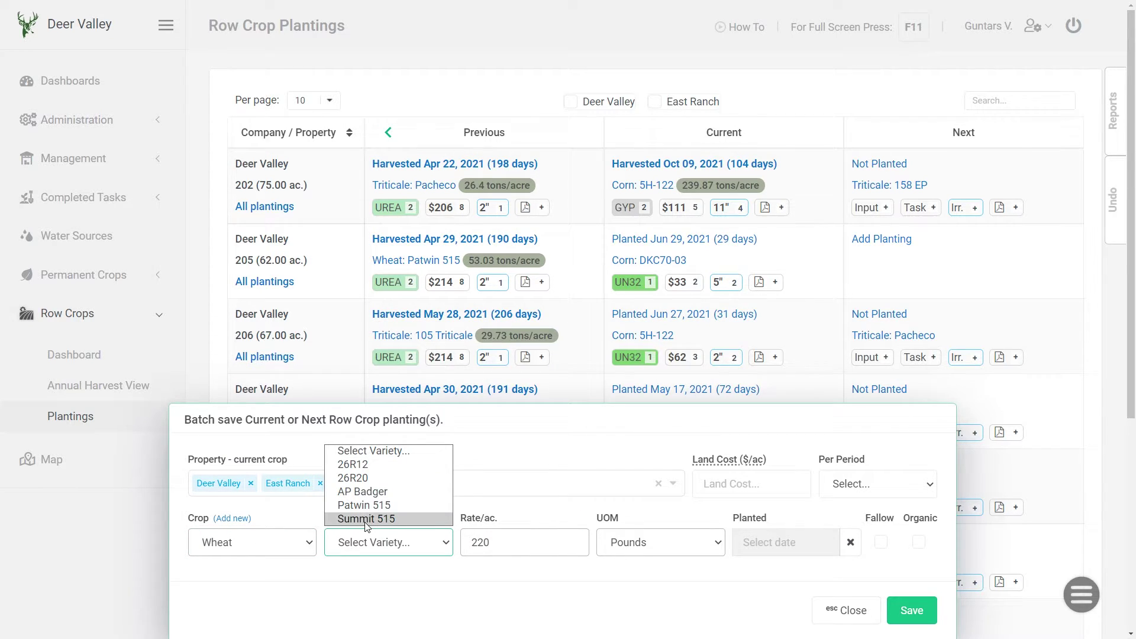
{"action": "left_click", "coordinate": [366, 519]}
{"action": "left_click", "coordinate": [572, 542]}
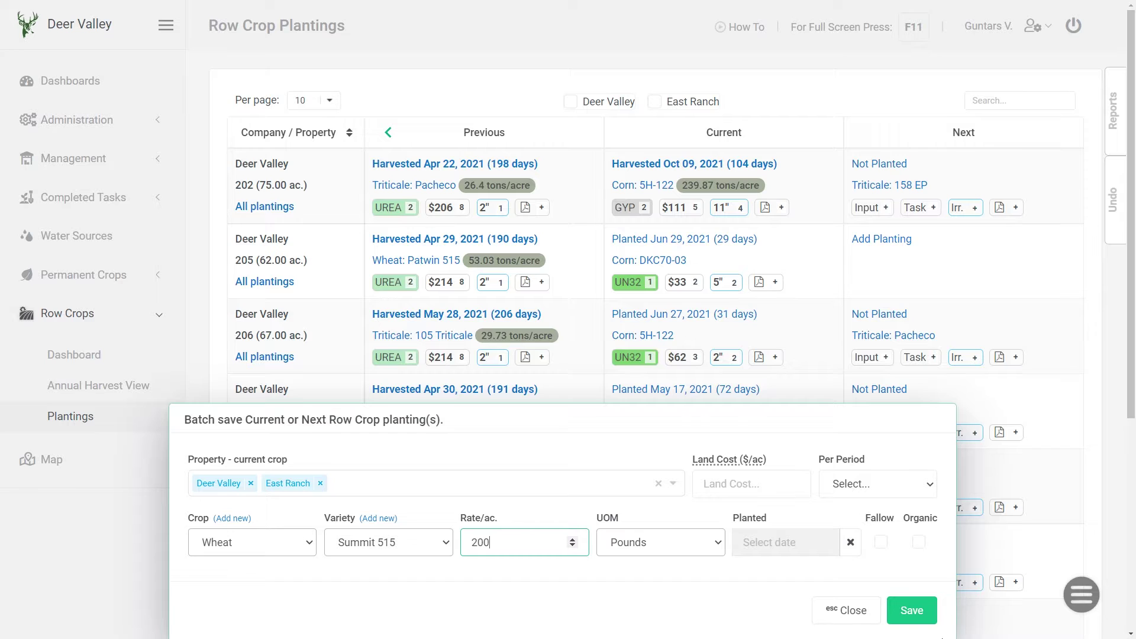
{"action": "left_click", "coordinate": [908, 612]}
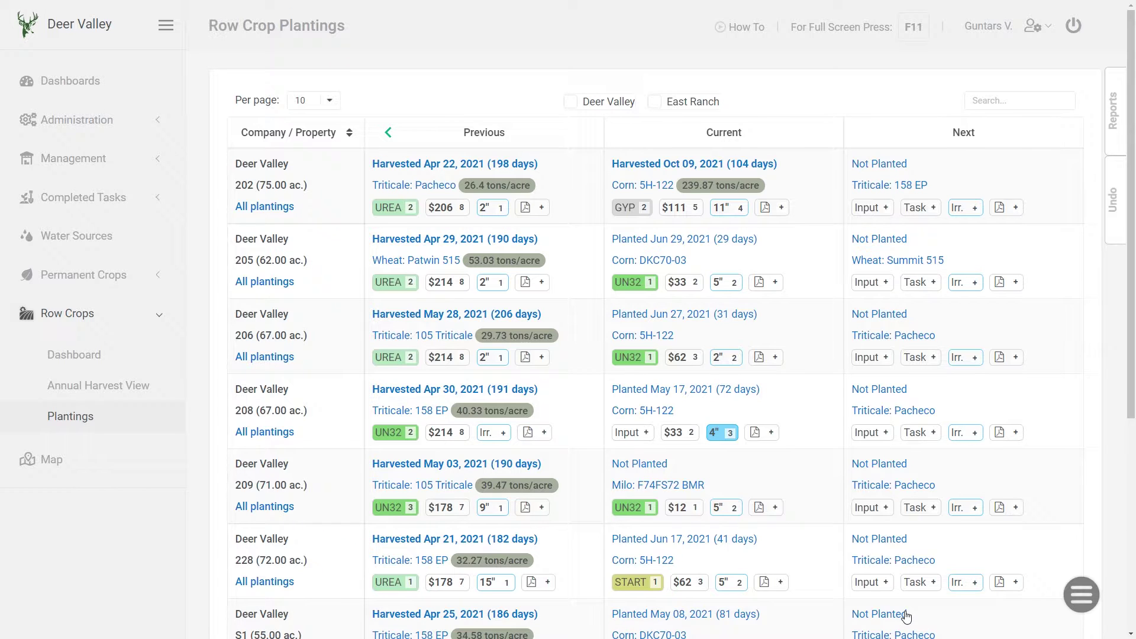
Download the Next Row Crops List report from Reports and open it in Excel.
{"action": "left_click", "coordinate": [1120, 142]}
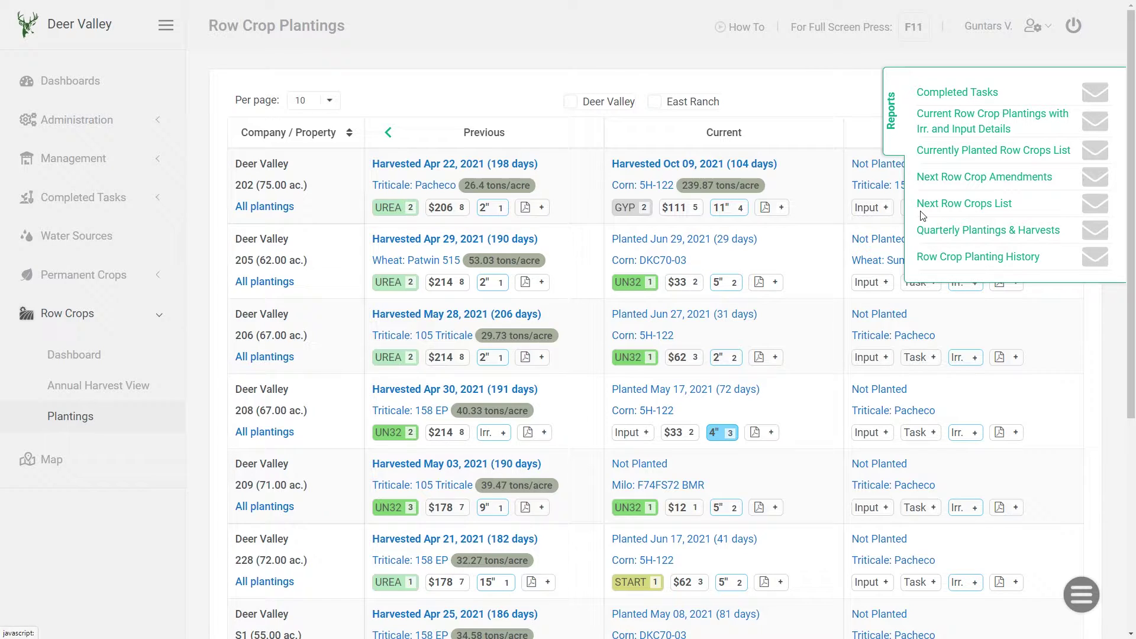
{"action": "left_click", "coordinate": [935, 210]}
{"action": "left_click", "coordinate": [904, 75]}
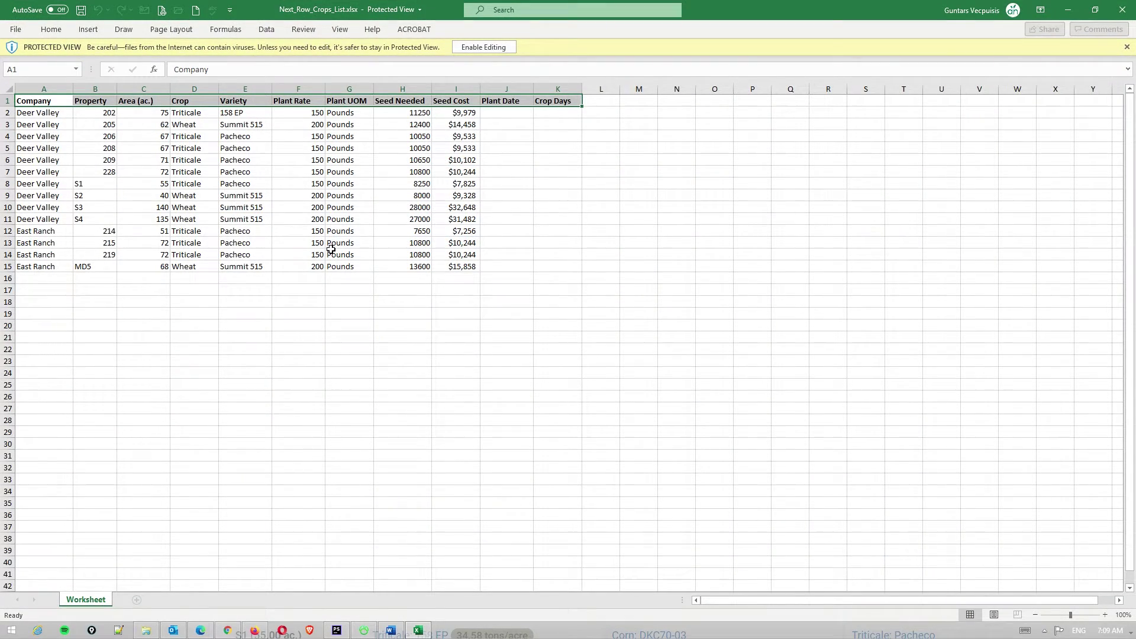
Zoom into the Excel sheet to review each field's next-season crop, seed needed and cost.
{"action": "left_click", "coordinate": [314, 220]}
{"action": "scroll", "coordinate": [323, 249], "scroll_direction": "up", "scroll_amount": 5}
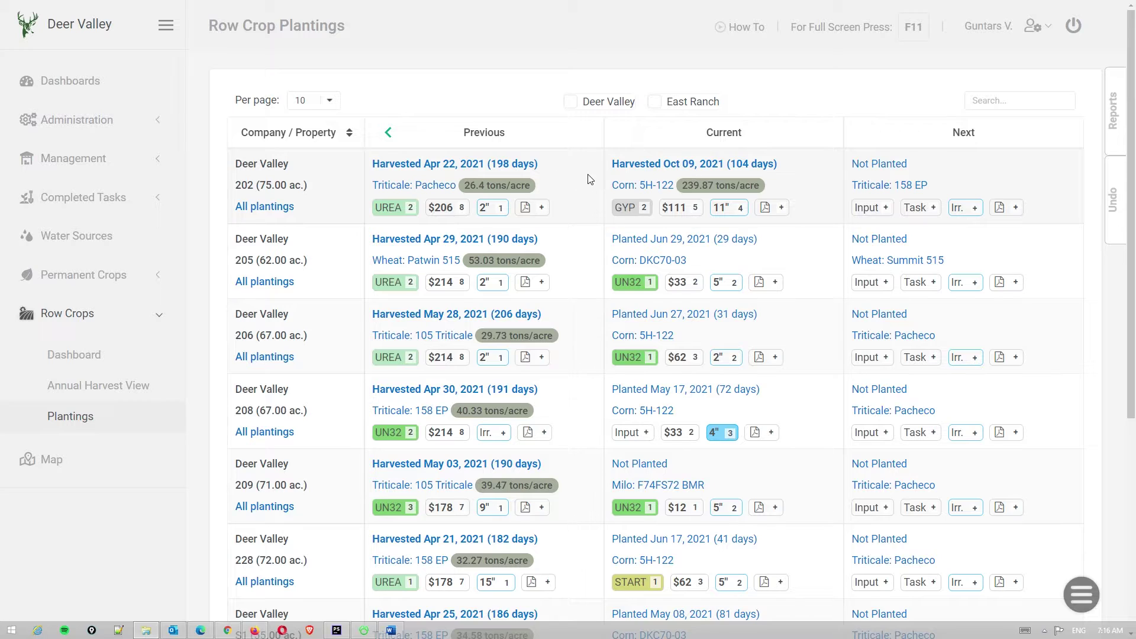
Move field 202's harvested Corn planting to Previous and save.
{"action": "left_click", "coordinate": [641, 171]}
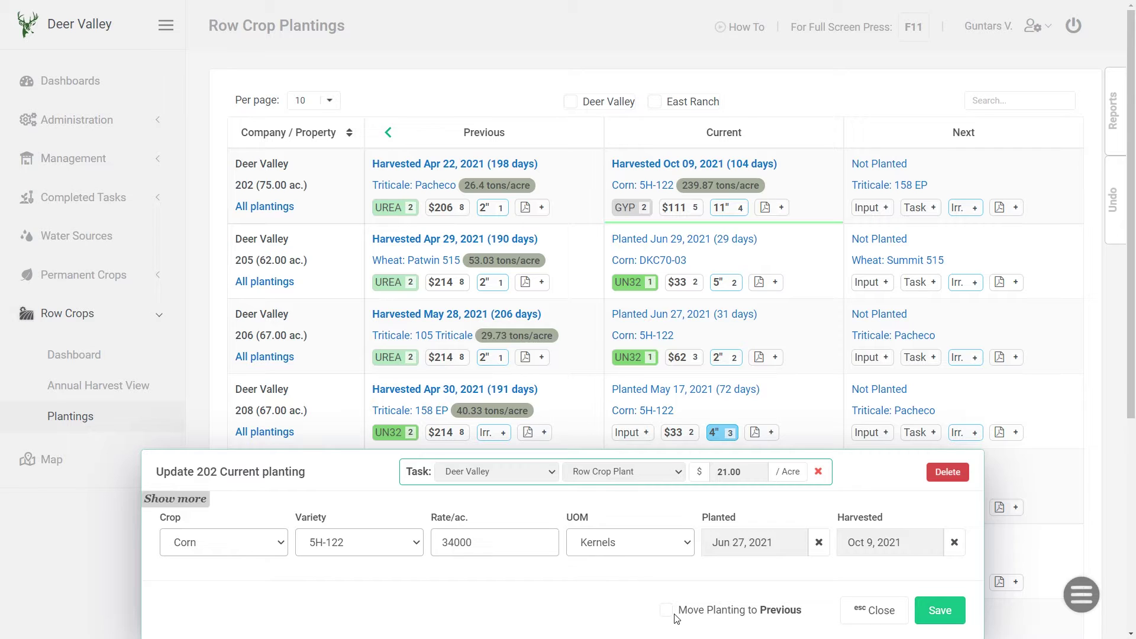
{"action": "left_click", "coordinate": [666, 610]}
{"action": "left_click", "coordinate": [935, 613]}
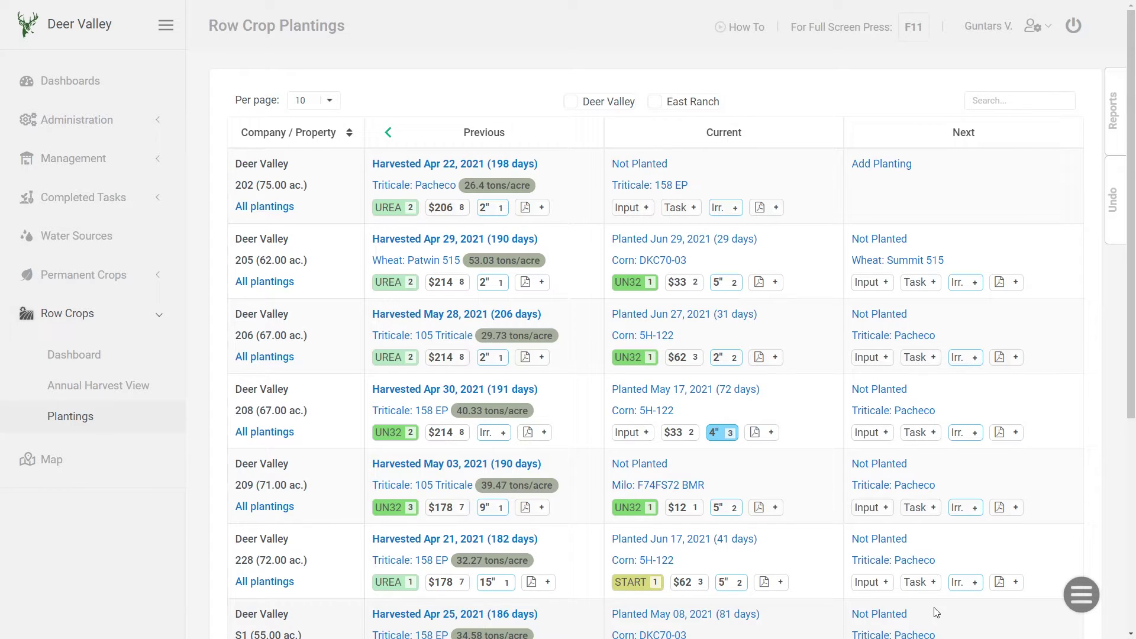
Try Batch - Move Next to Current and dismiss the notice that nothing can be moved.
{"action": "left_click", "coordinate": [1082, 594]}
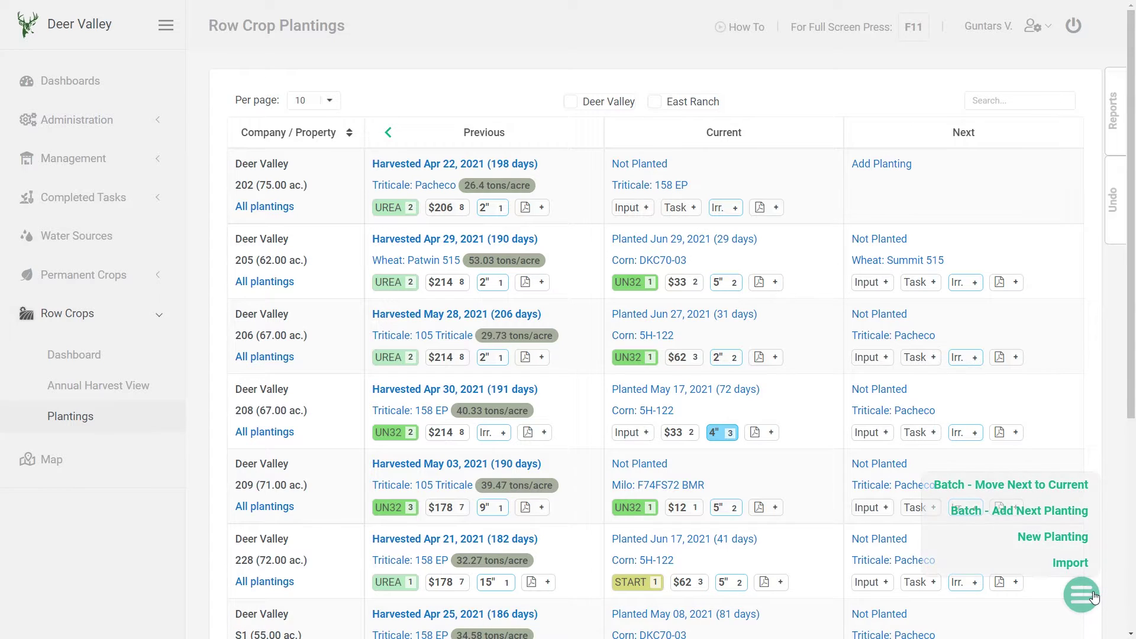
{"action": "left_click", "coordinate": [999, 493]}
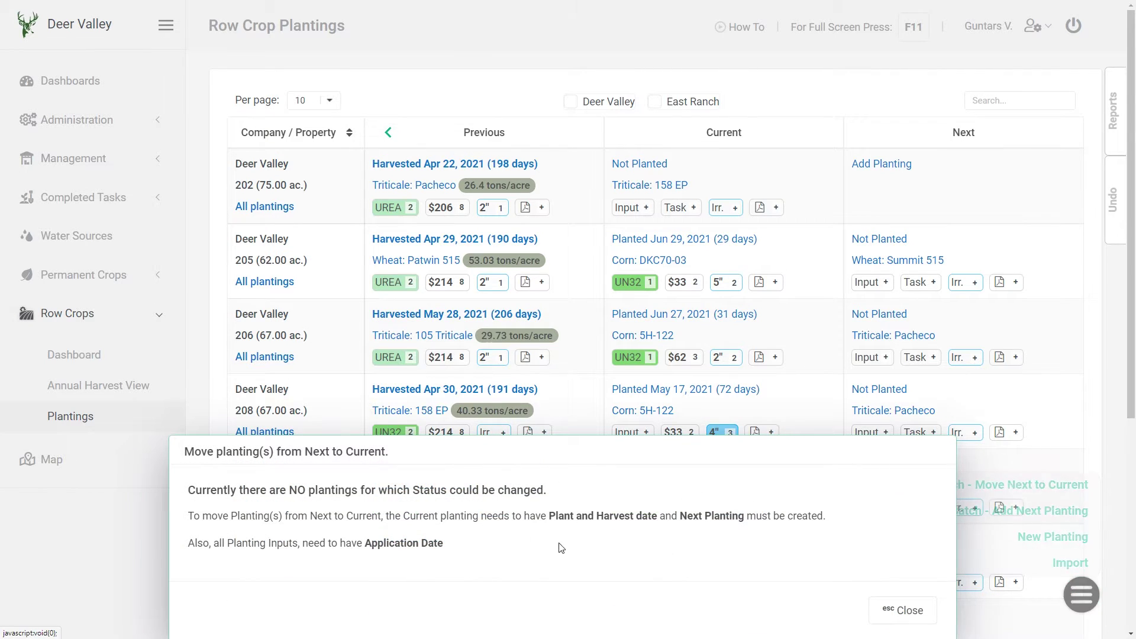
{"action": "left_click", "coordinate": [914, 615]}
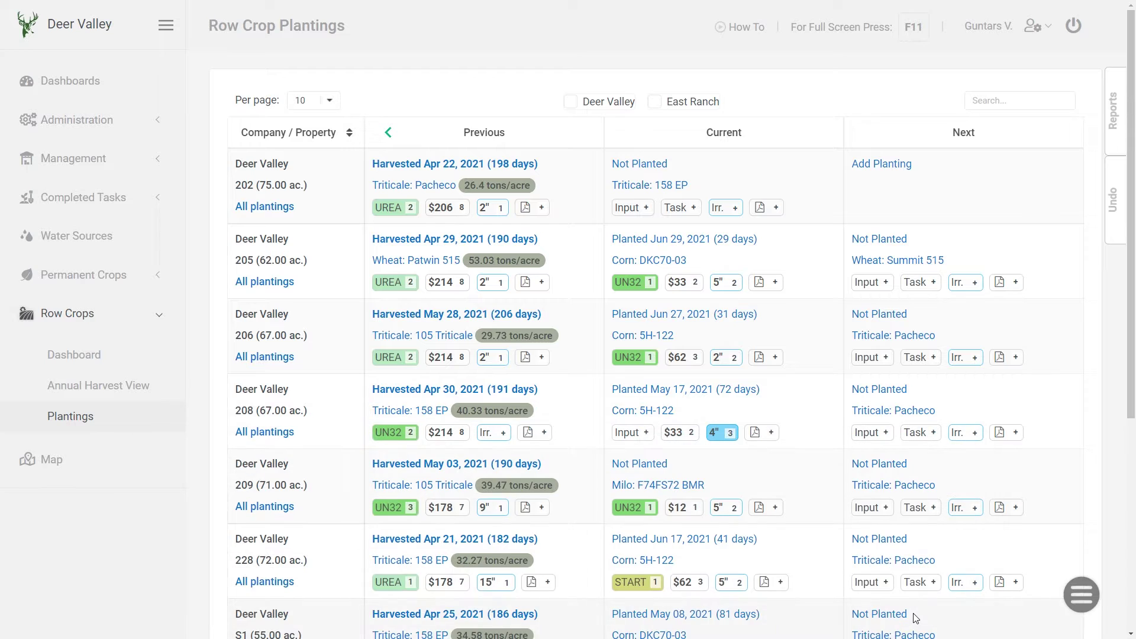
Save field 205's current Corn planting so Wheat Summit 515 becomes its current crop.
{"action": "left_click", "coordinate": [668, 249]}
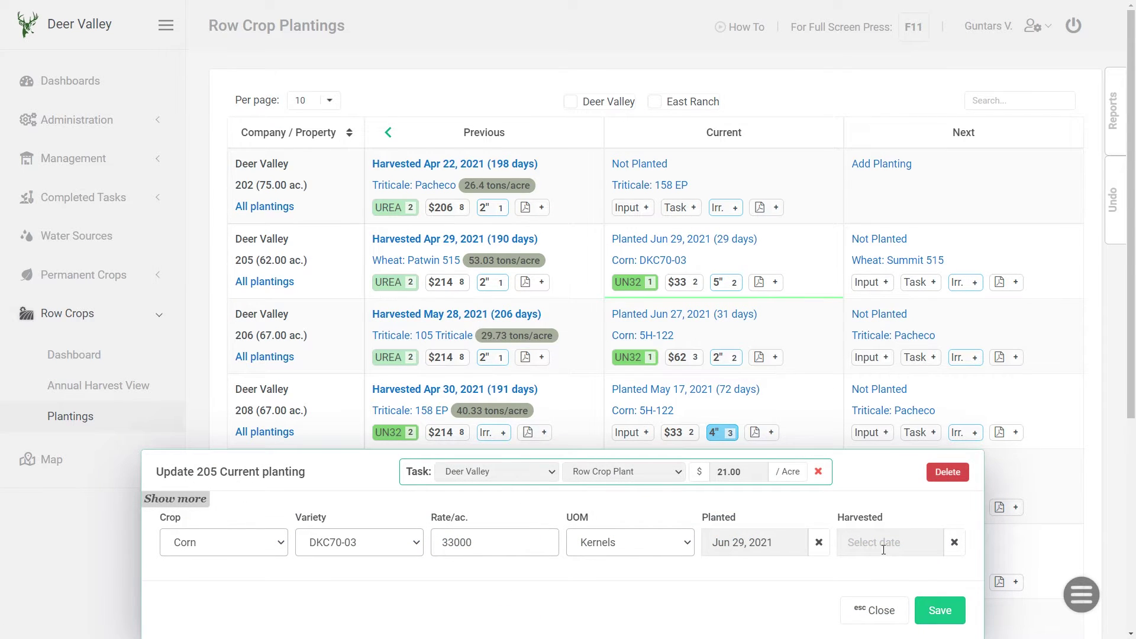
{"action": "left_click", "coordinate": [940, 610]}
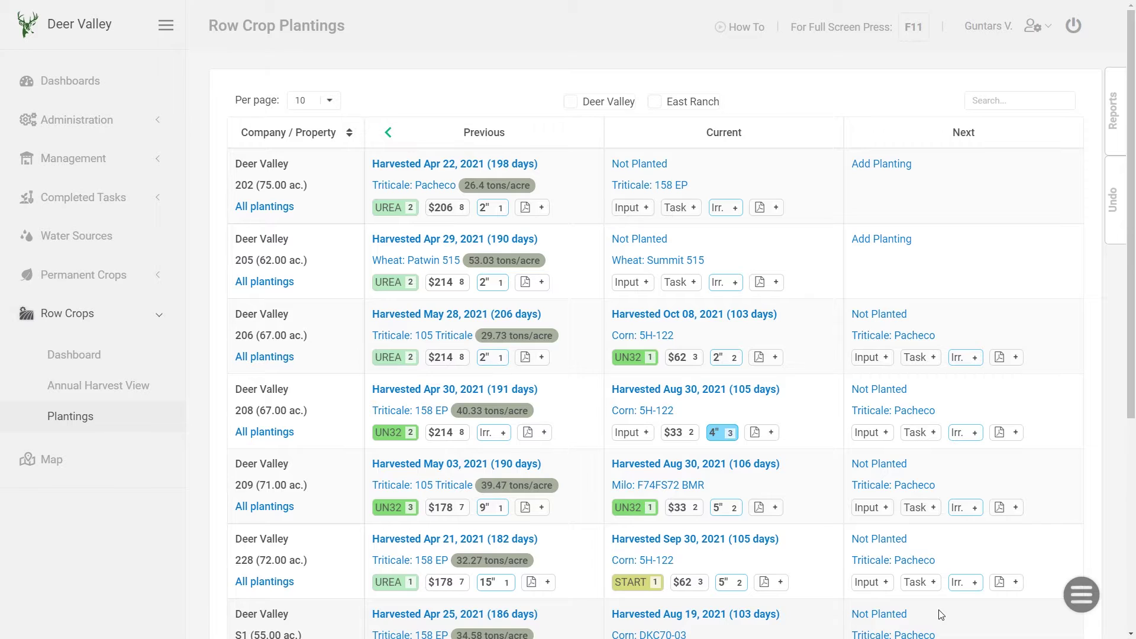
{"action": "left_click", "coordinate": [1082, 594]}
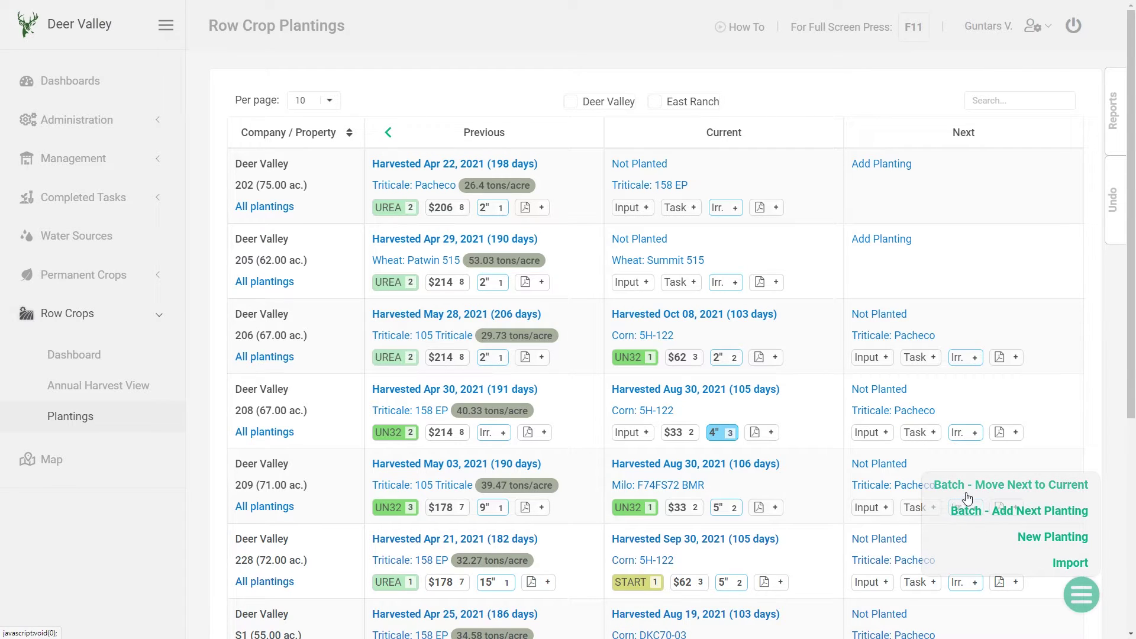
Batch-move the Triticale Pacheco next plantings of fields 206, 208, 209, 228 and S1 to Current.
{"action": "left_click", "coordinate": [1043, 486]}
{"action": "left_click", "coordinate": [303, 537]}
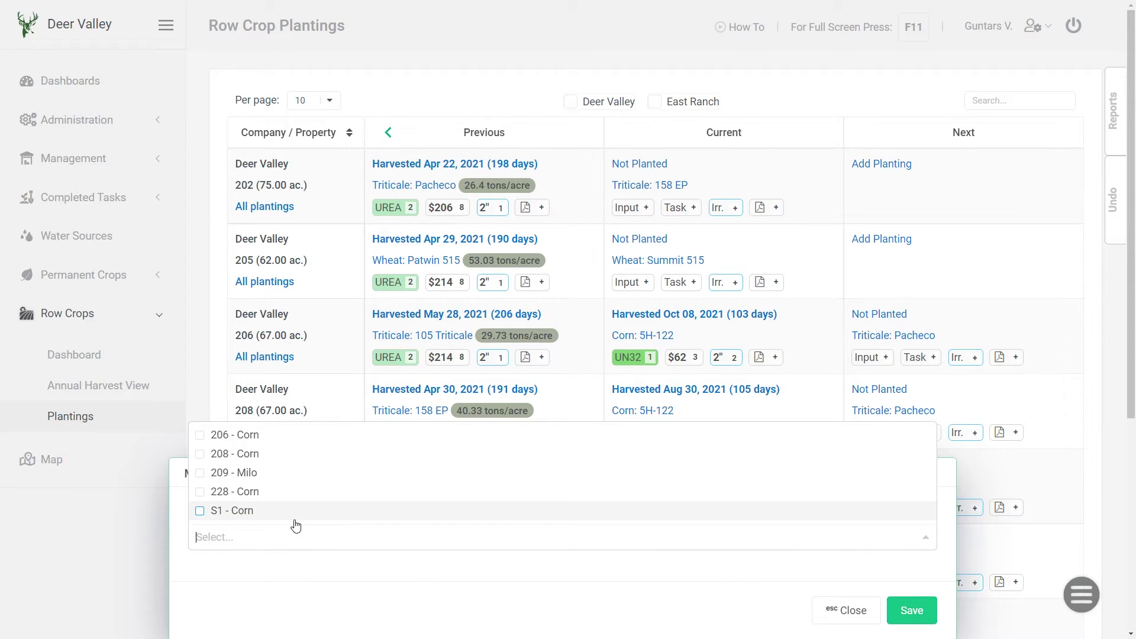
{"action": "left_click", "coordinate": [290, 441]}
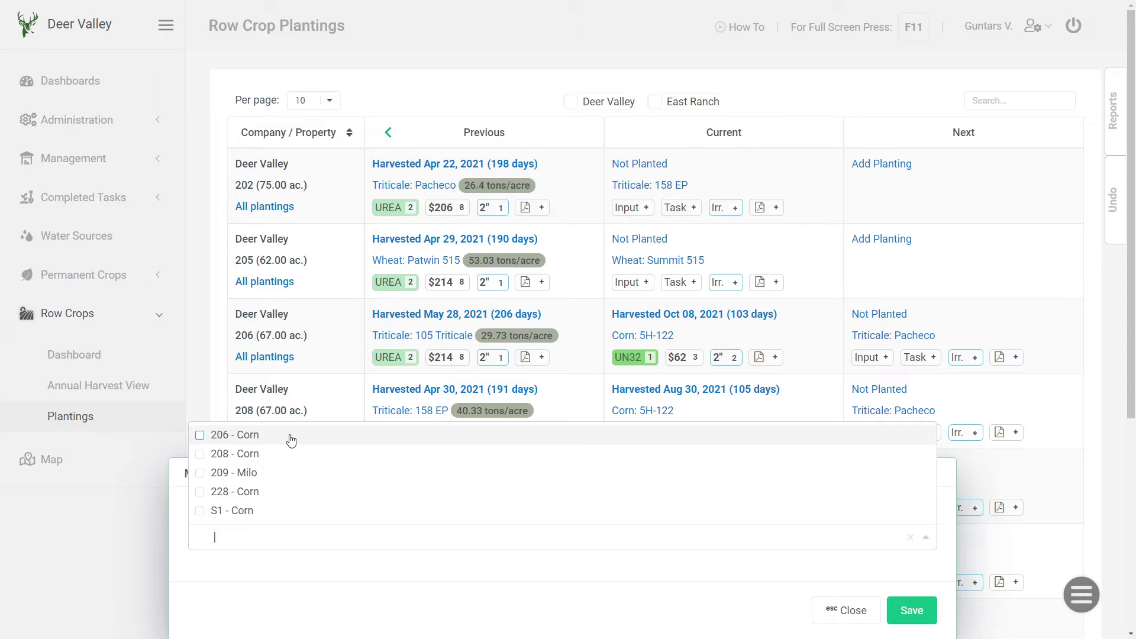
{"action": "left_click", "coordinate": [290, 438]}
{"action": "left_click", "coordinate": [288, 454]}
{"action": "left_click", "coordinate": [283, 474]}
{"action": "left_click", "coordinate": [276, 492]}
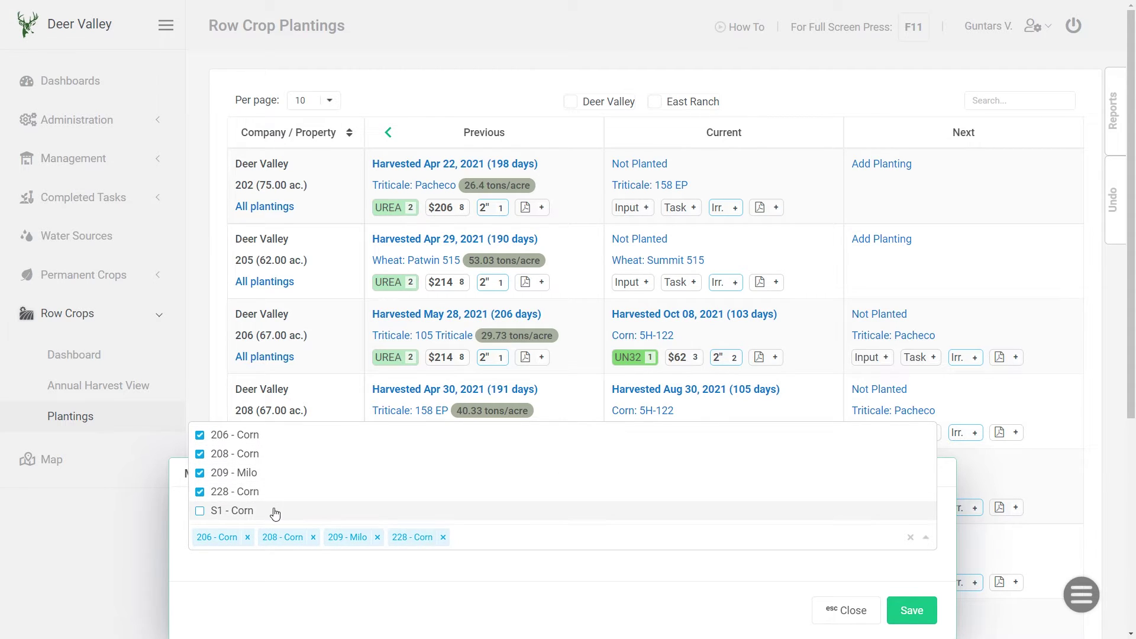
{"action": "left_click", "coordinate": [275, 513]}
{"action": "left_click", "coordinate": [512, 592]}
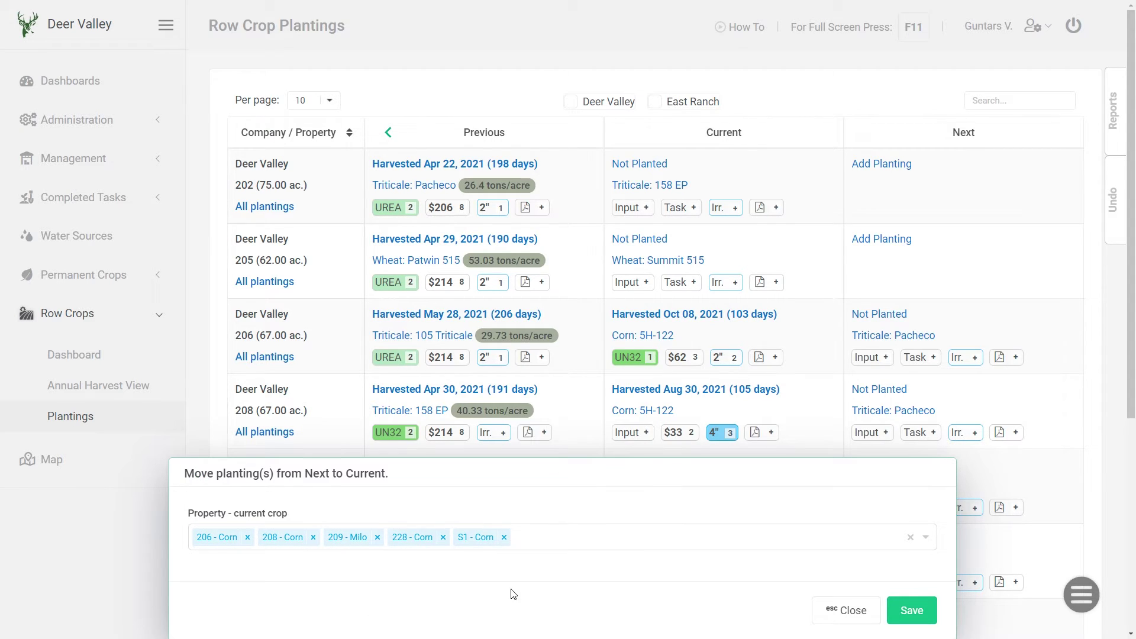
{"action": "left_click", "coordinate": [908, 611]}
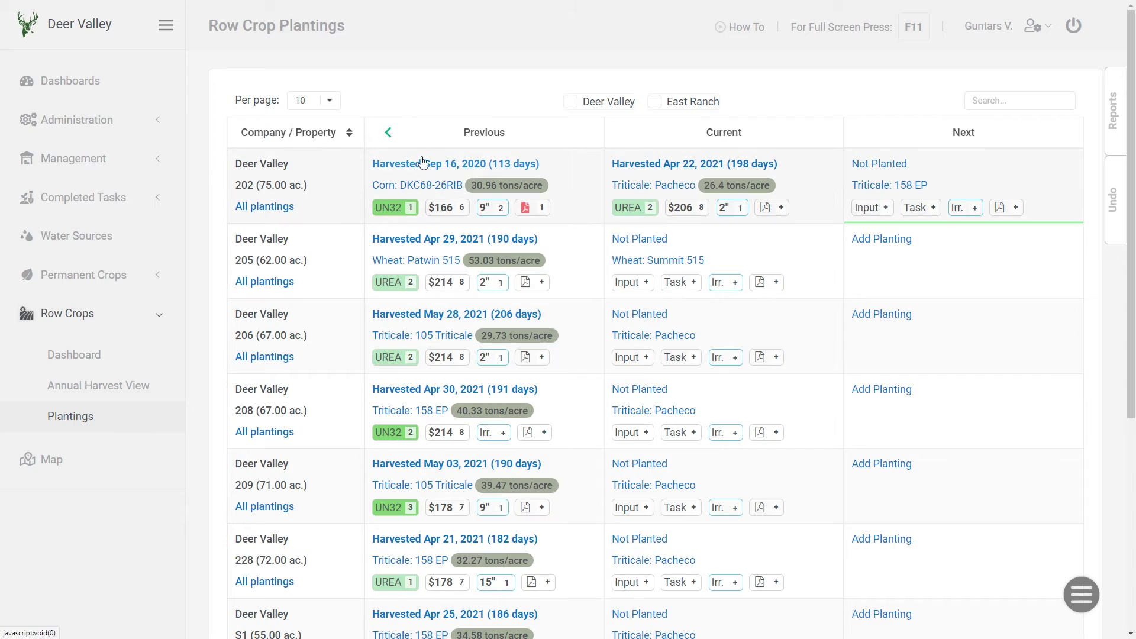
Page the Previous column back two seasons to list the spring 2020 Triticale, Oats and Wheat harvests.
{"action": "left_click", "coordinate": [392, 134]}
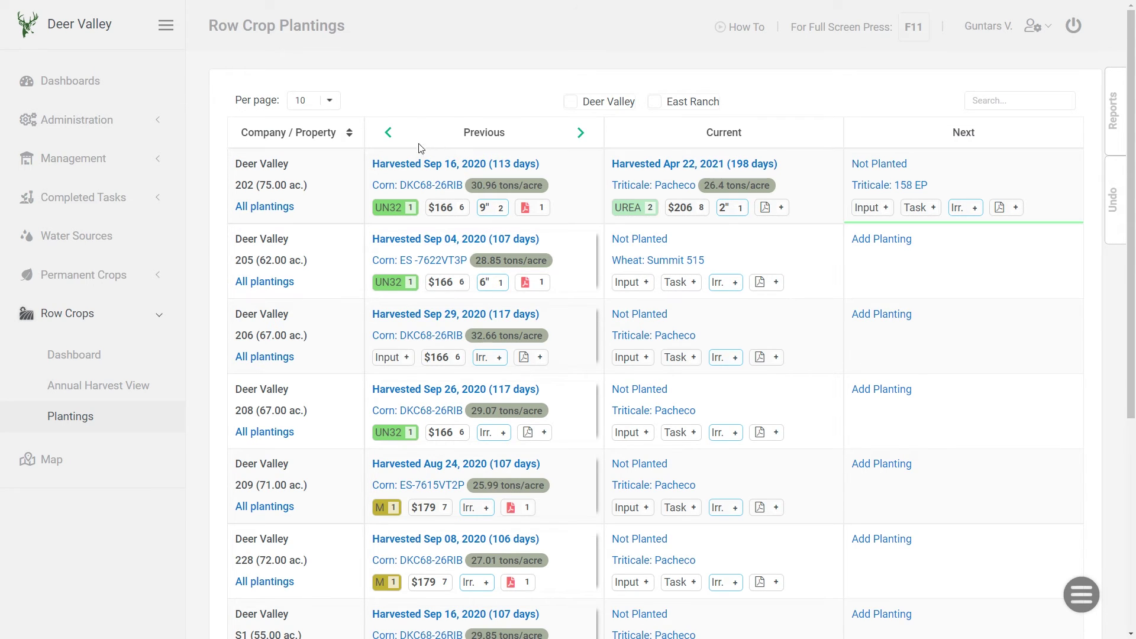
{"action": "left_click", "coordinate": [387, 134]}
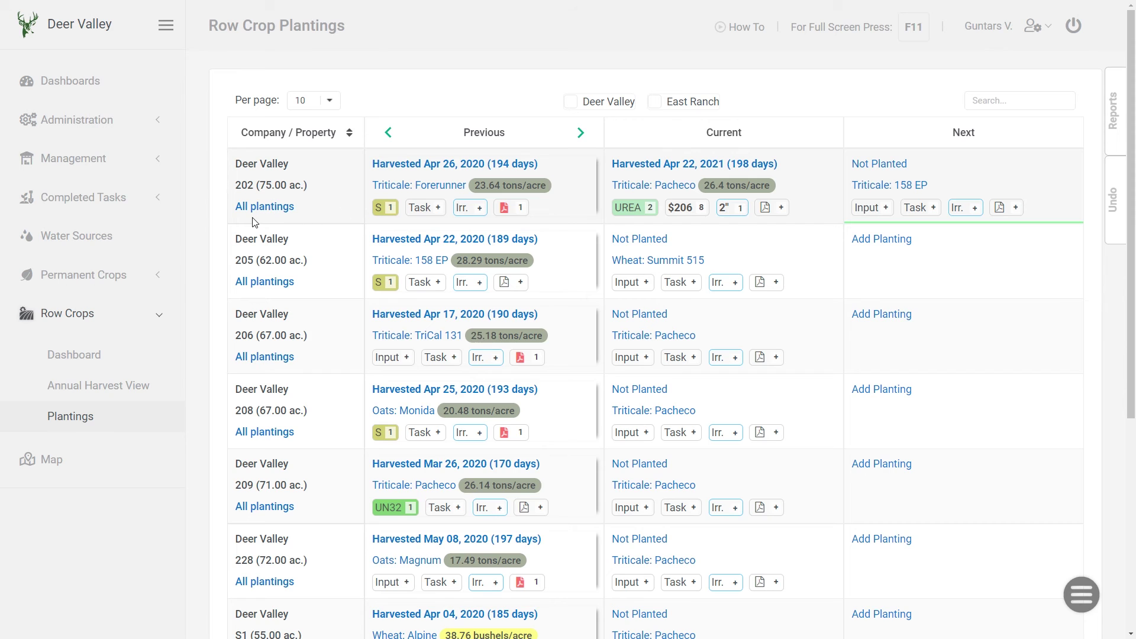
{"action": "left_click", "coordinate": [266, 210]}
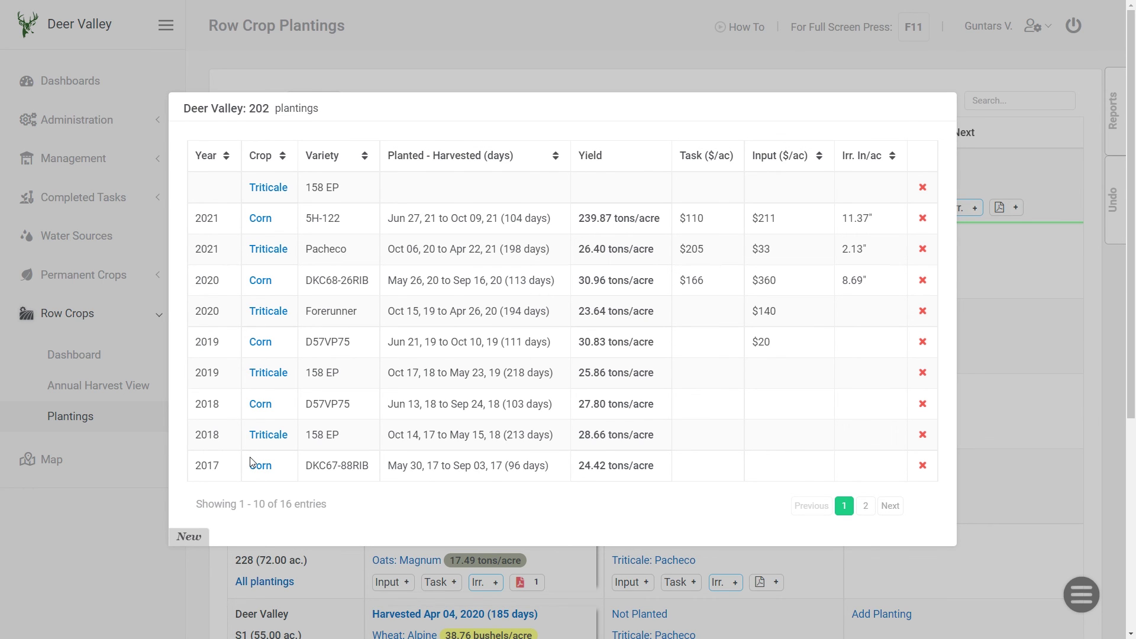
{"action": "left_click", "coordinate": [1040, 309]}
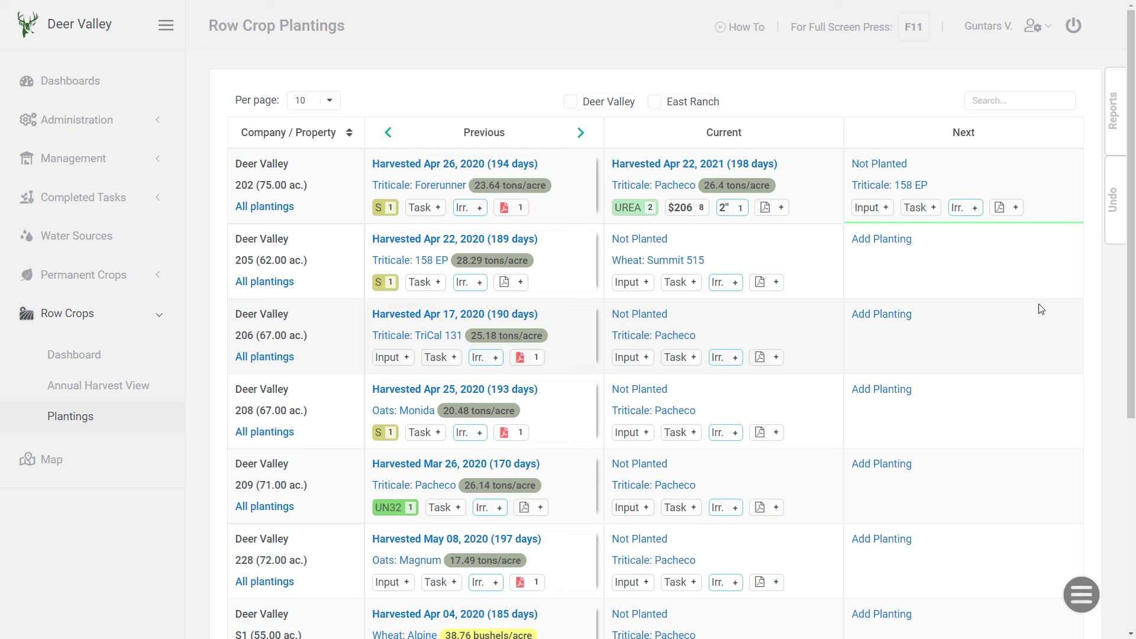